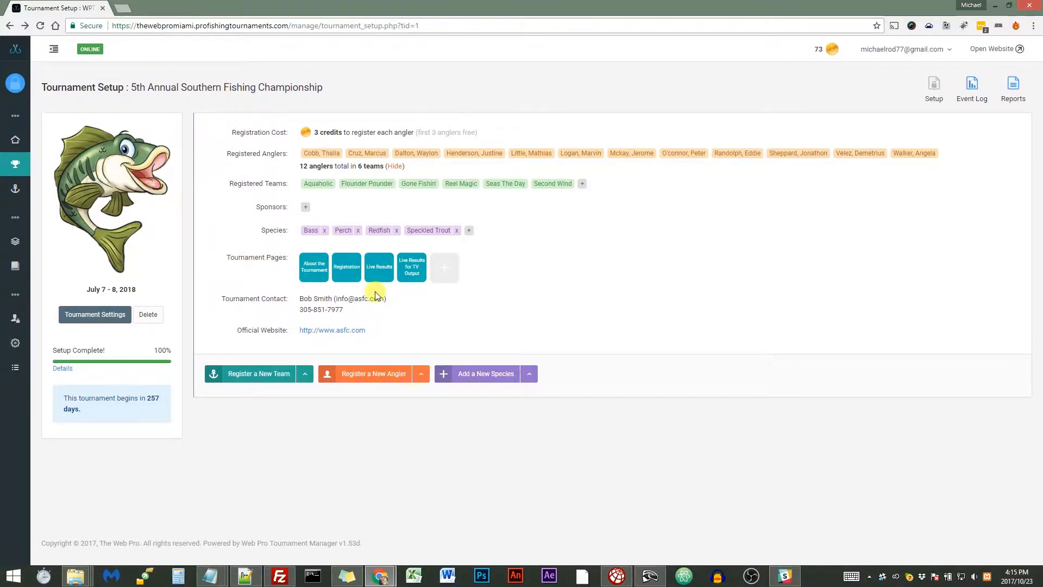
Open the tournament's Live Results page for editing and look over its components
click(378, 268)
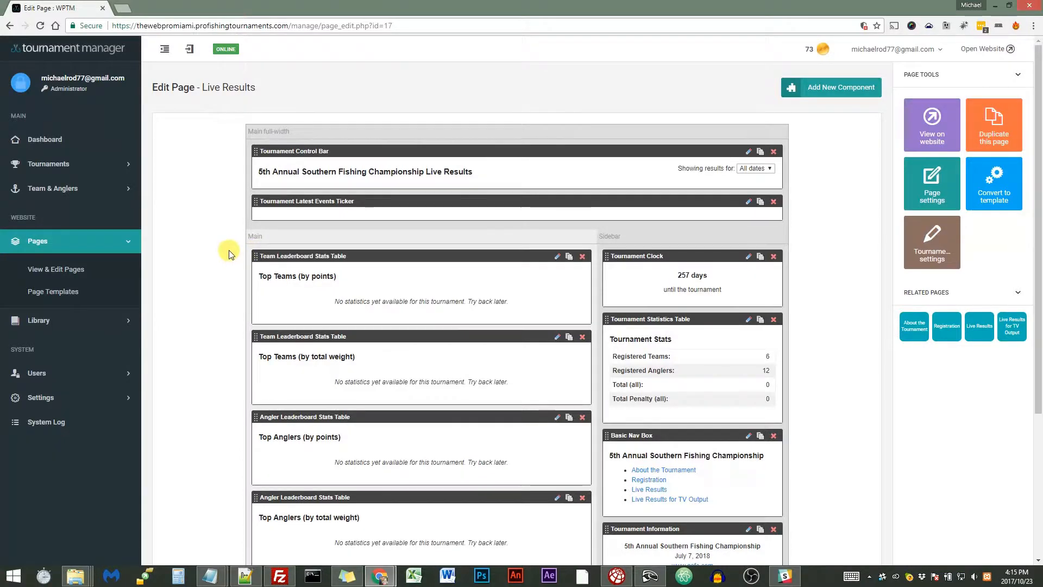
scroll(227, 253, down, 2)
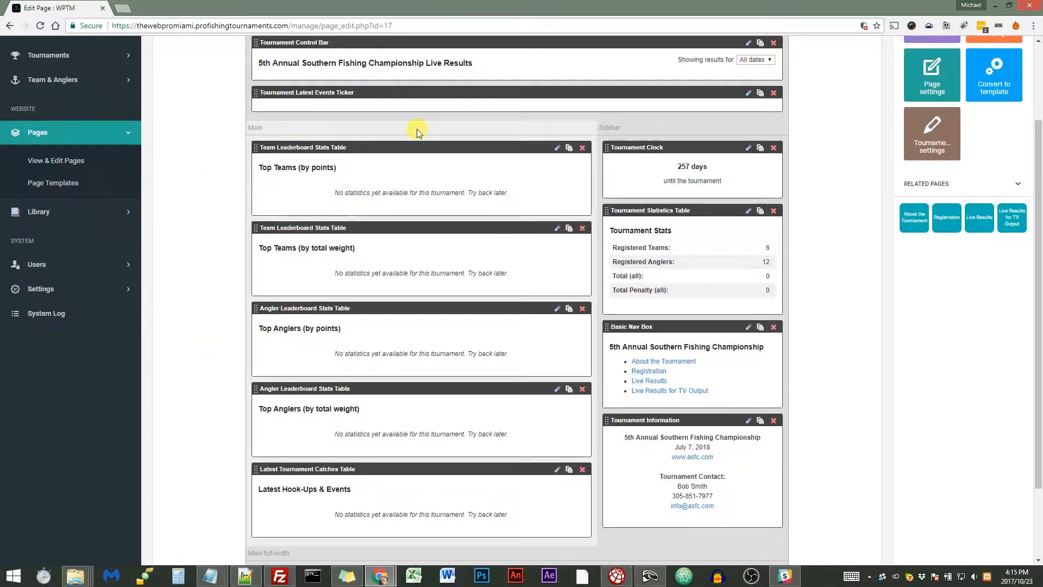
scroll(417, 129, up, 2)
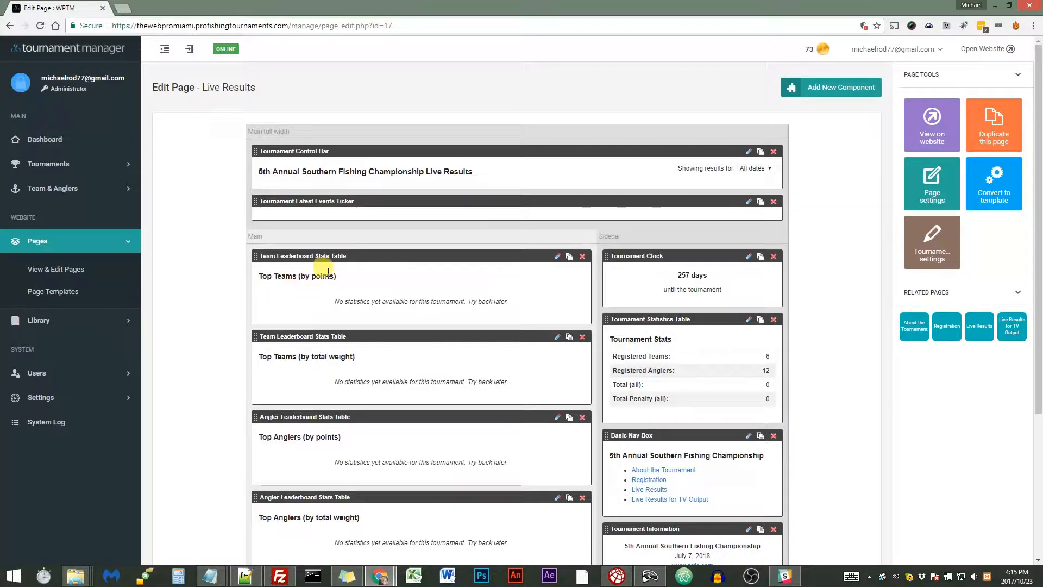
Retitle the Top Teams (by points) leaderboard table as Largest Bass
click(557, 257)
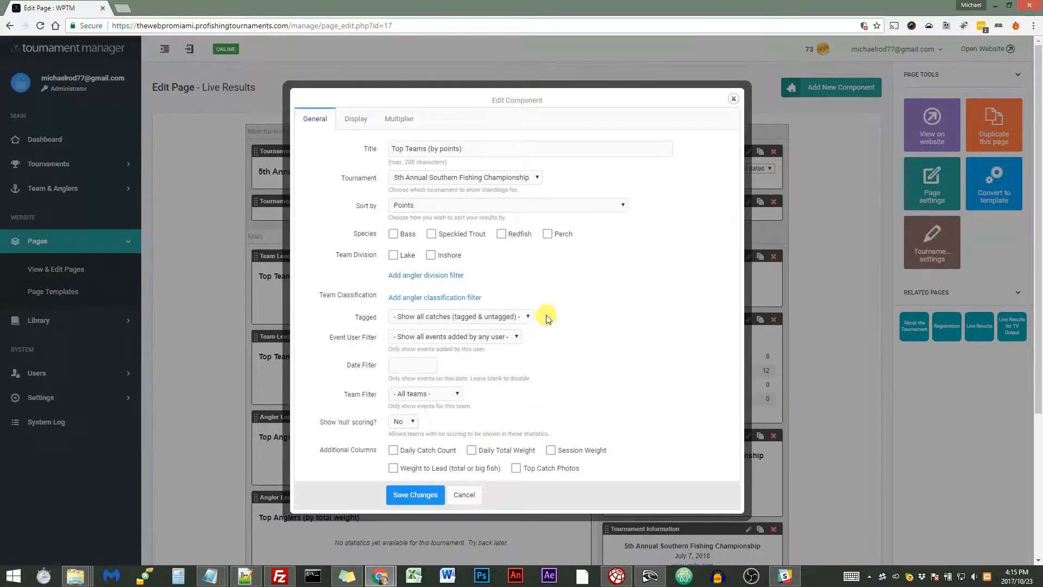
triple_click(470, 152)
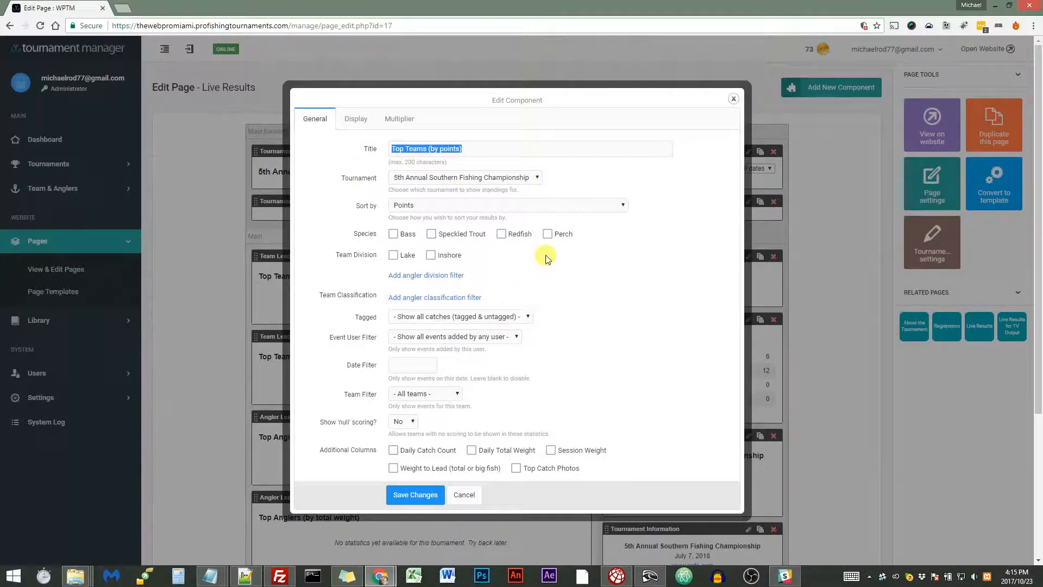
text(Largest Bass)
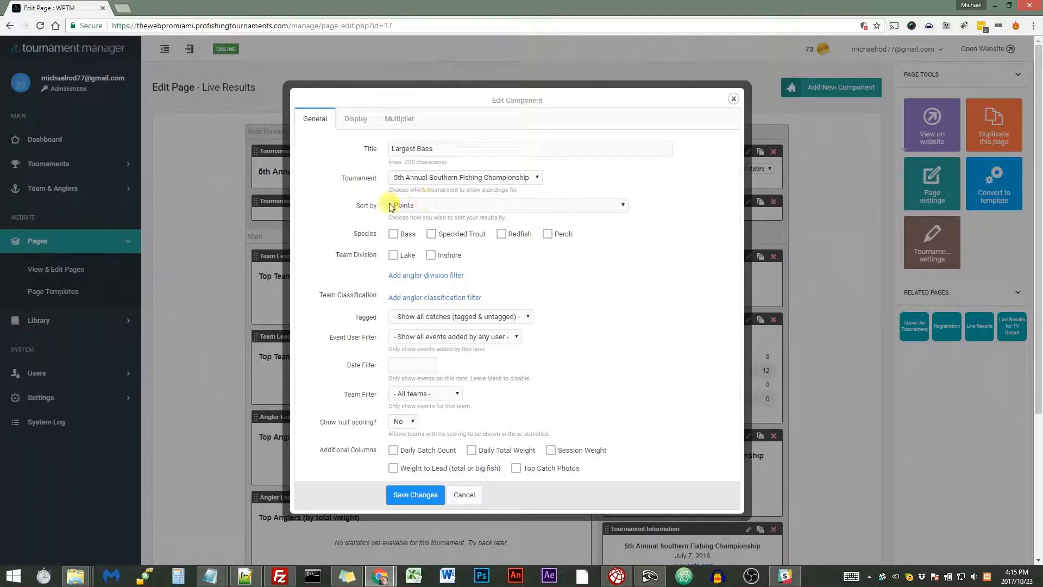
Sort the Largest Bass table by Single "Big Fish" Weight/Length (Top 1) and filter it to the Bass species and Lake division
click(423, 207)
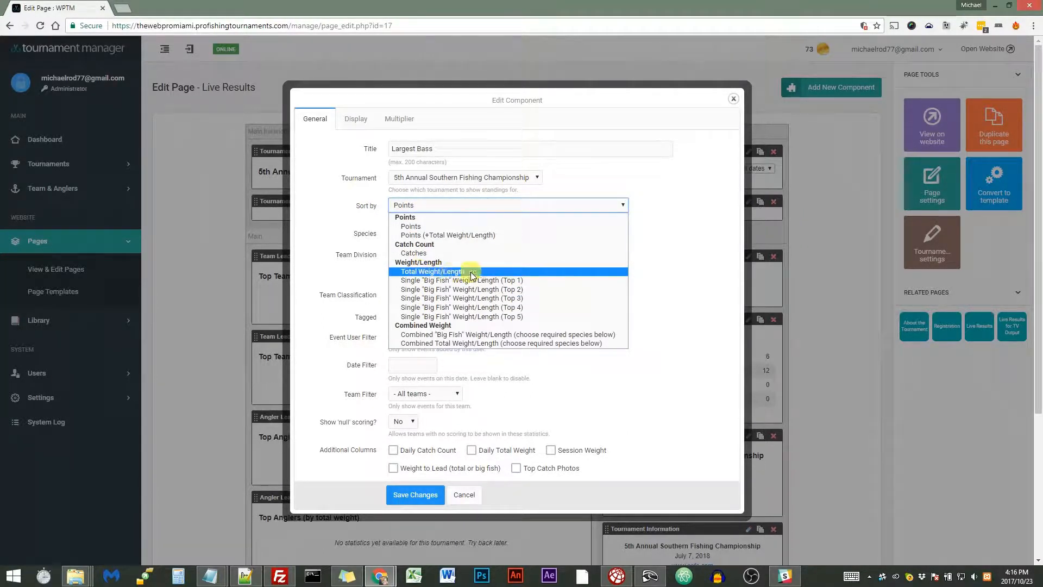
click(536, 280)
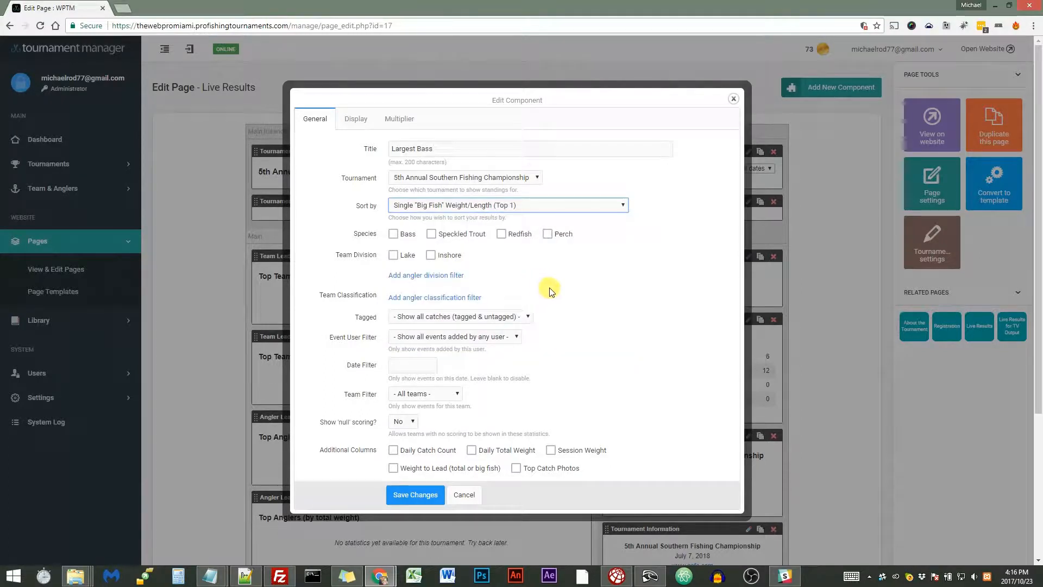
click(527, 204)
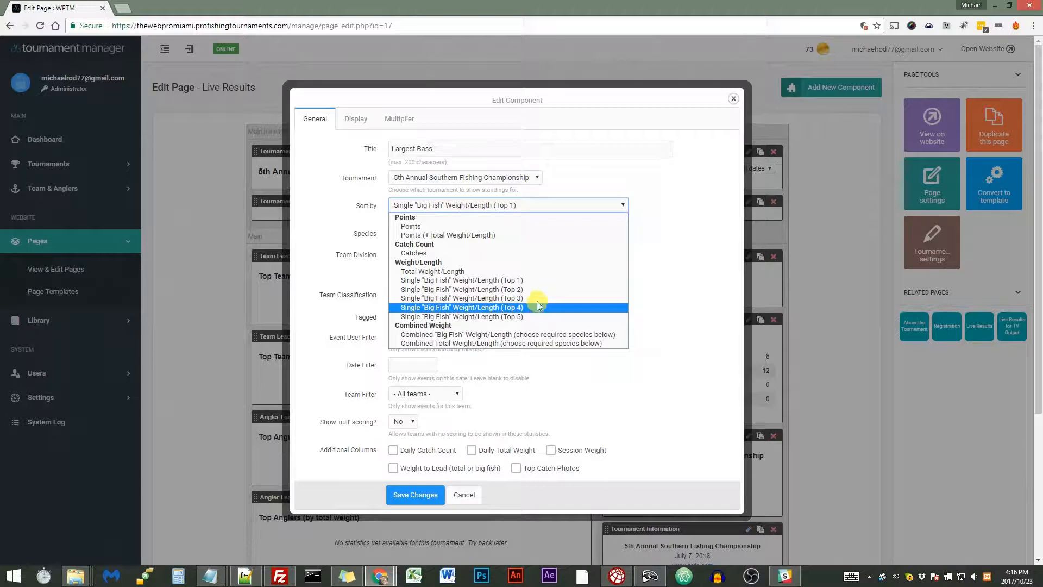
click(535, 281)
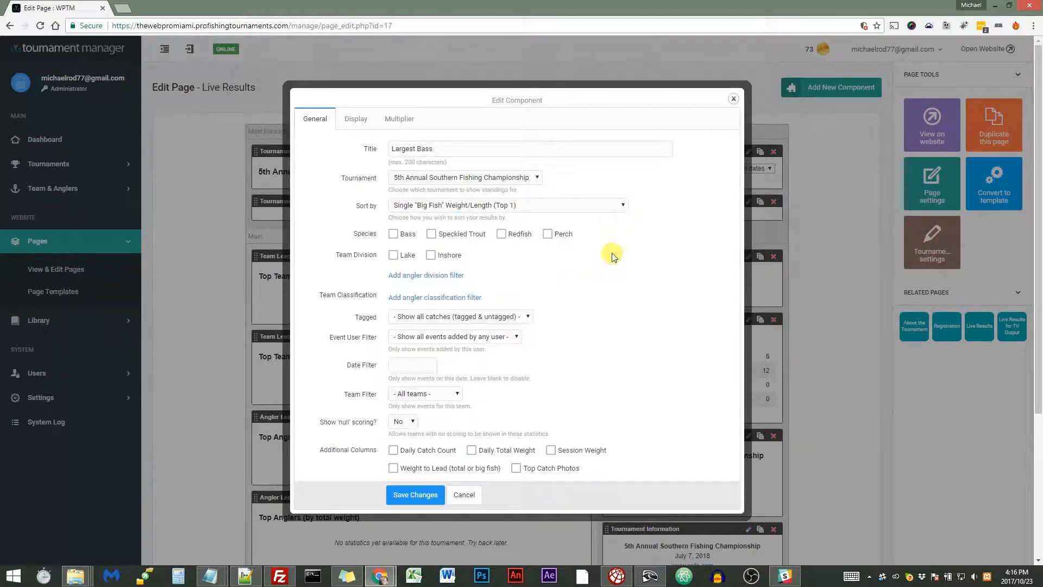
click(395, 235)
click(394, 256)
Set the Largest Bass table's display to the top 3 teams with captain and team name shown
click(354, 118)
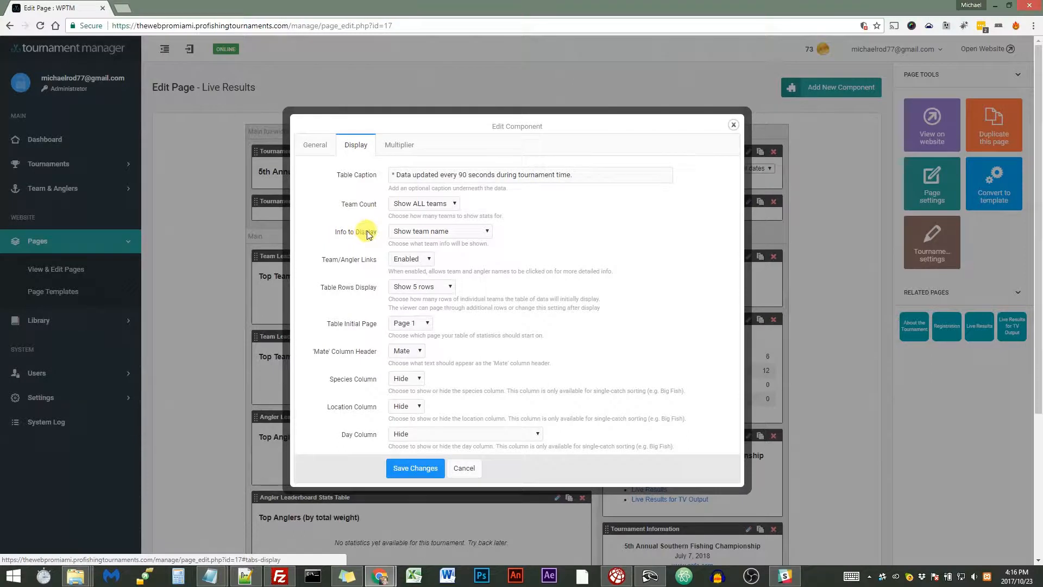
click(407, 204)
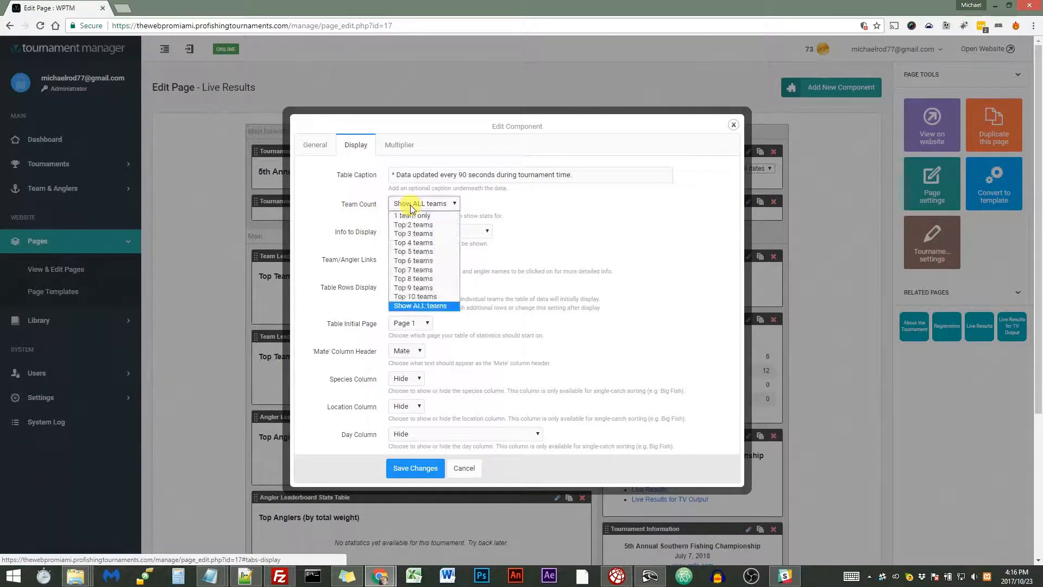
click(422, 235)
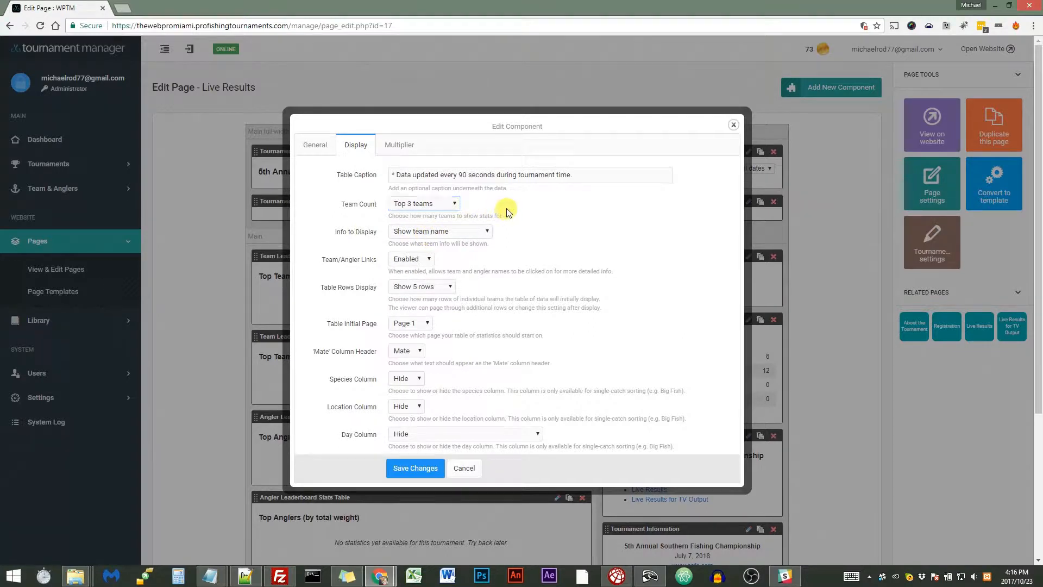
click(403, 231)
click(450, 253)
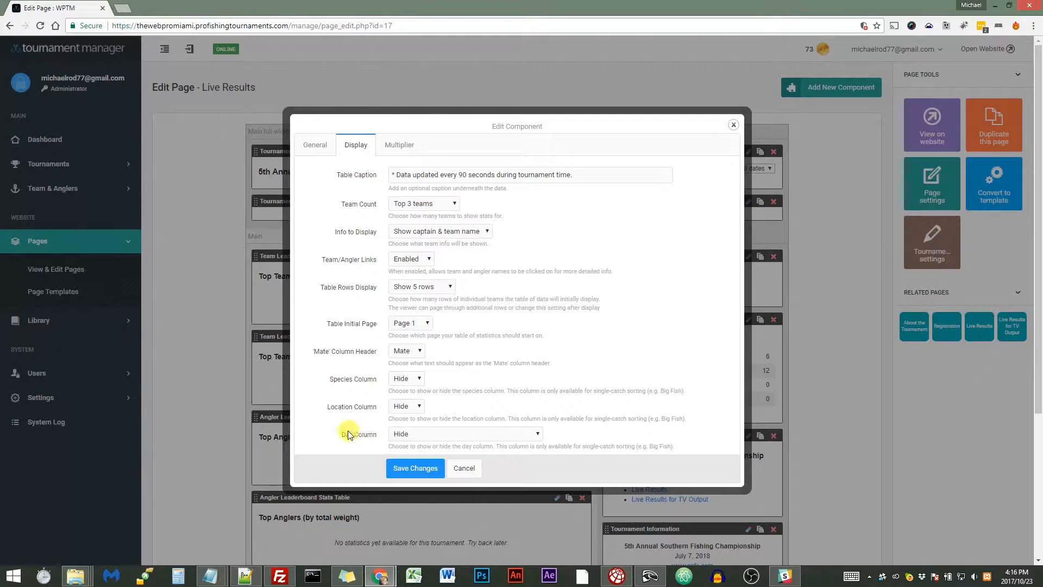
Show the table's day column in day name format, such as 'Friday', and save the component changes
click(407, 433)
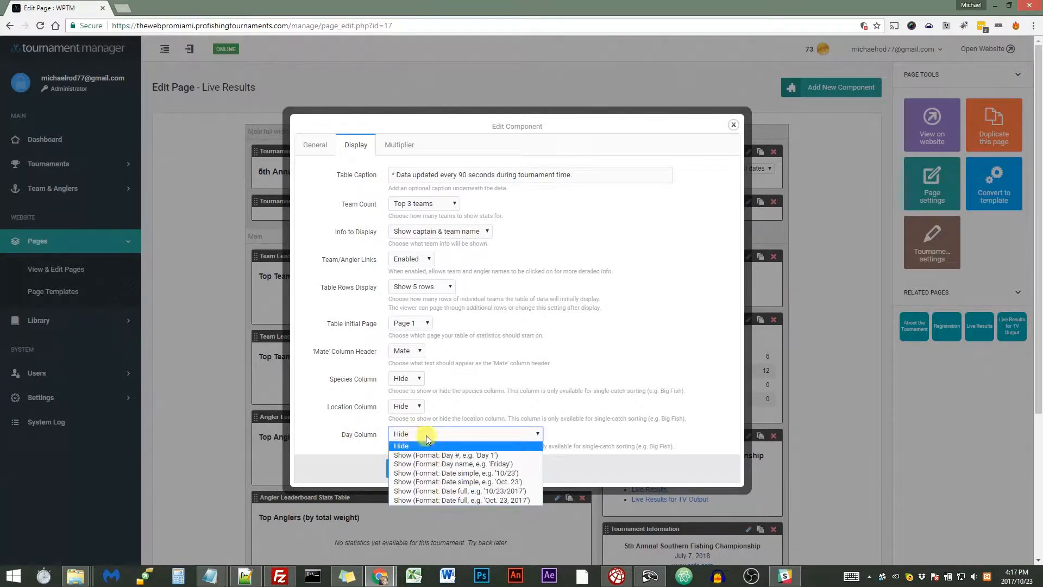
click(501, 464)
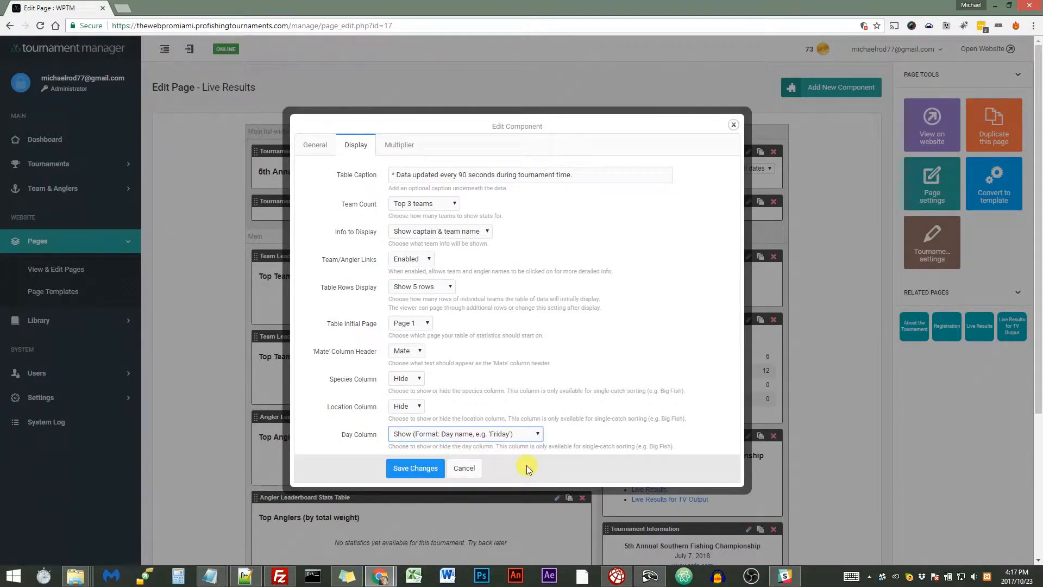
click(589, 437)
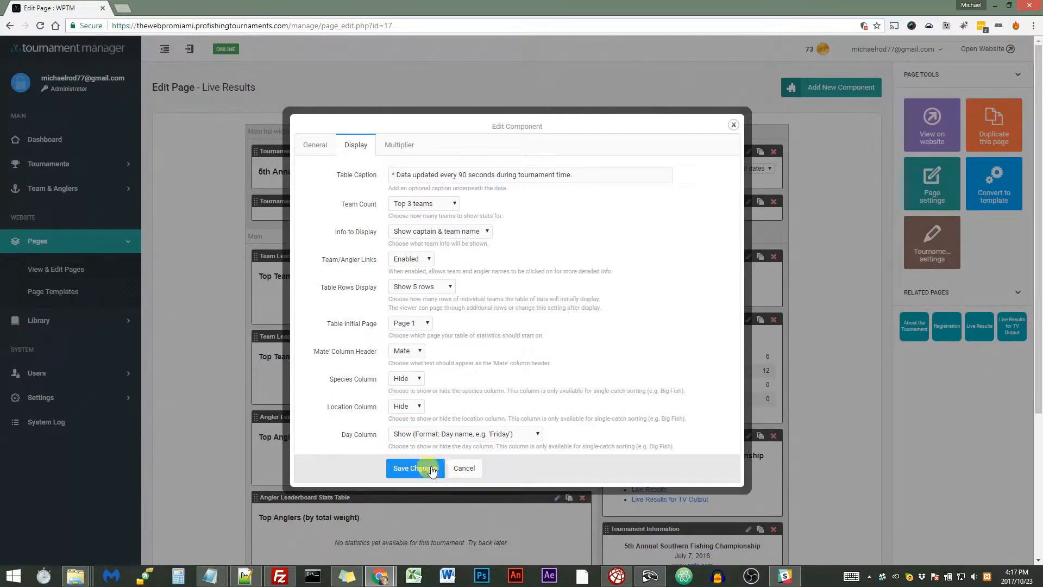
click(411, 468)
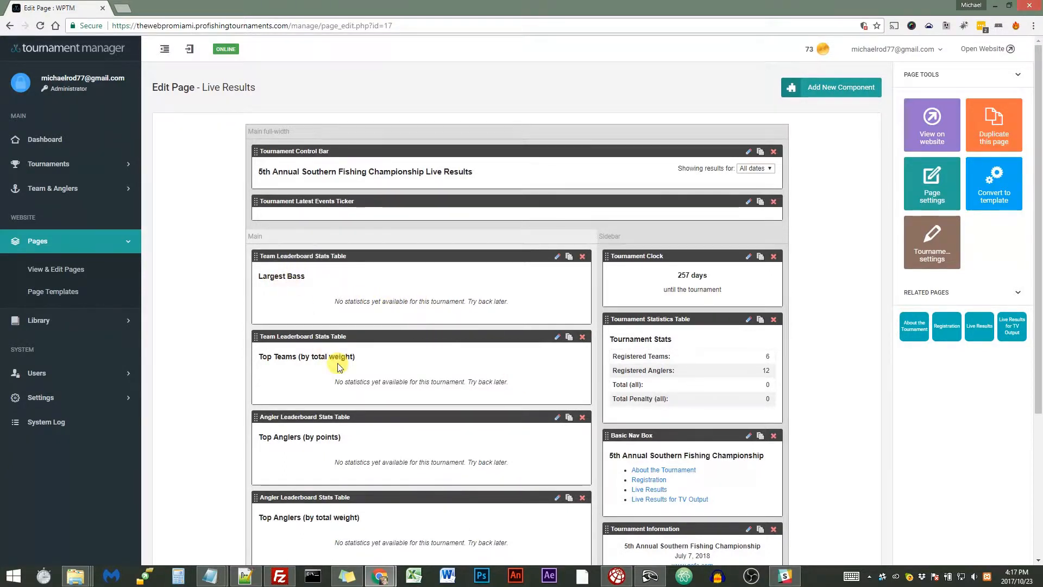
Duplicate the Largest Bass table as a copy in the Main area of this same Live Results page
click(571, 257)
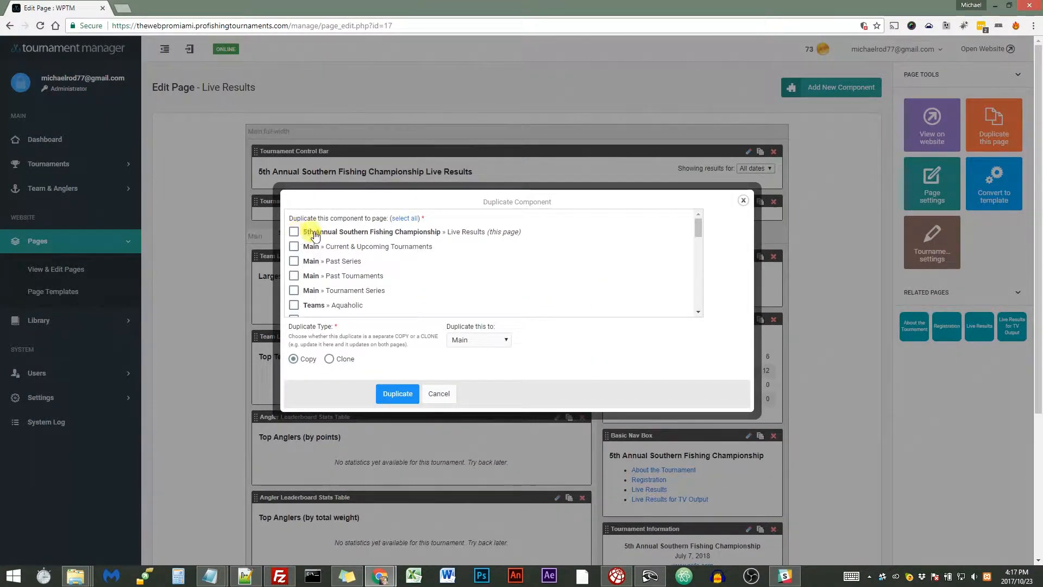
click(294, 231)
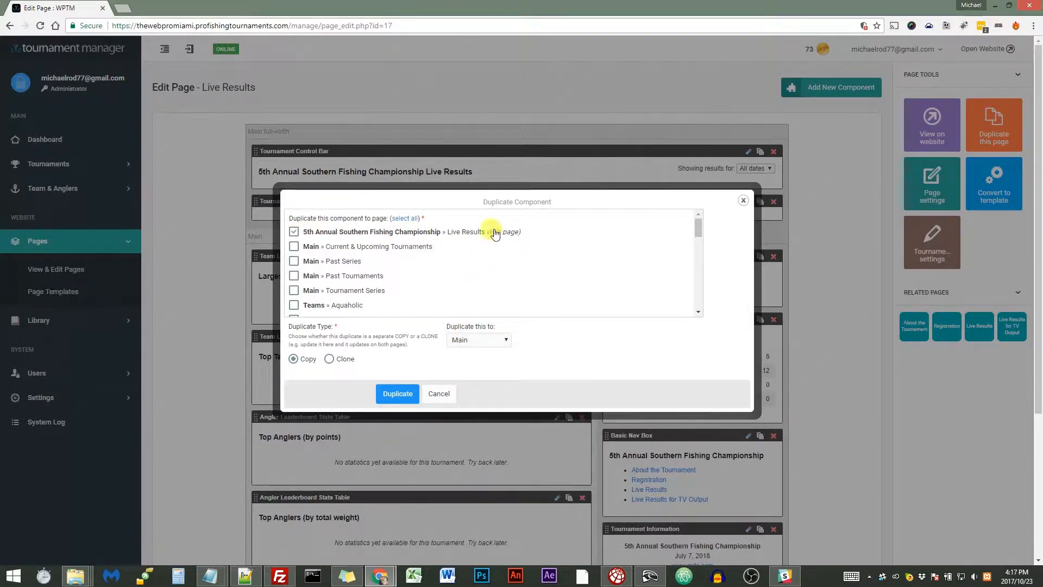
click(398, 395)
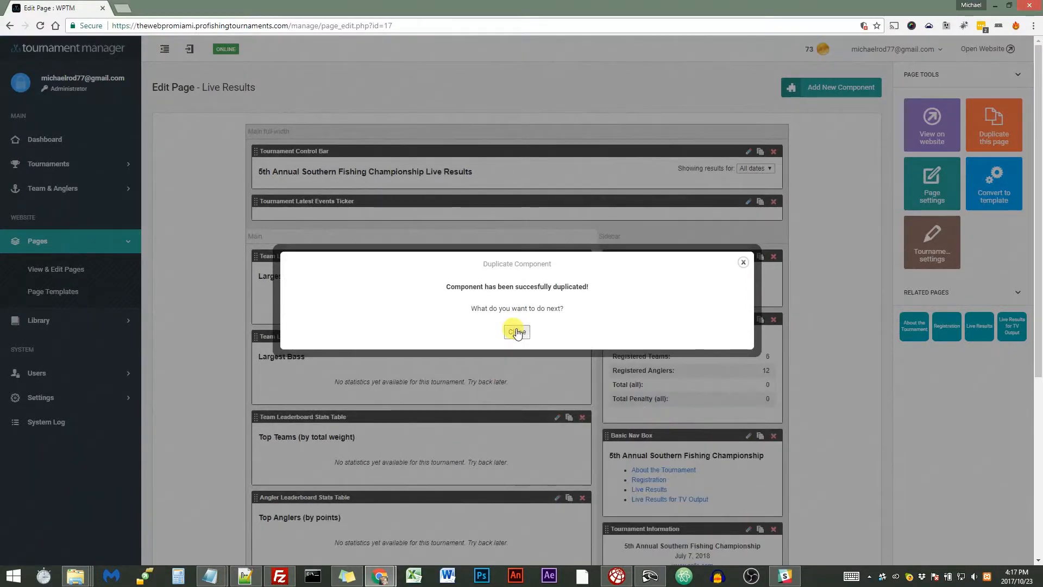
click(517, 332)
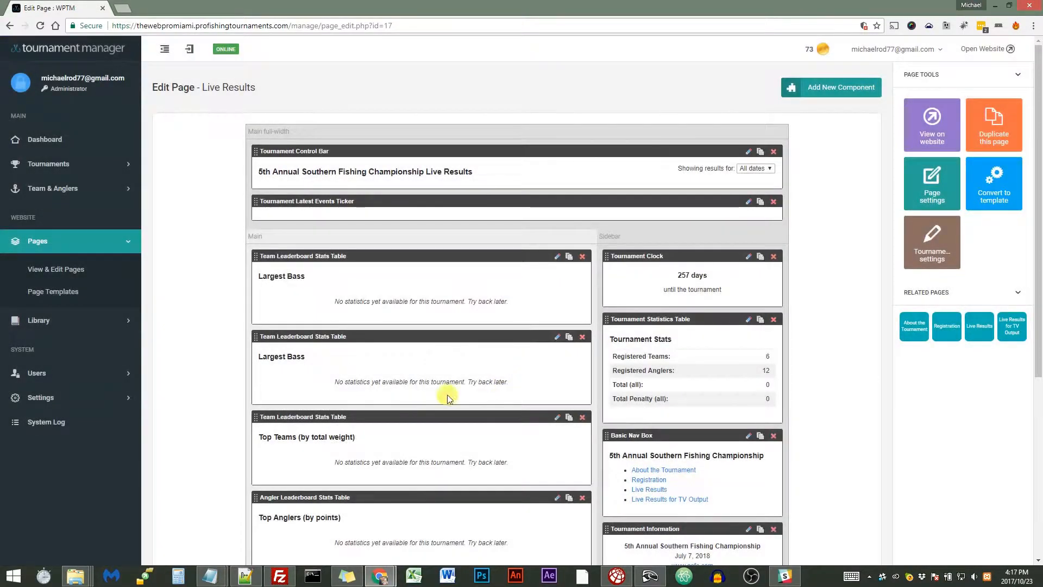
Retitle the duplicated table Largest Speckled Trout, switch its species filter from Bass to Speckled Trout, remove the Lake division filter, and save
click(557, 336)
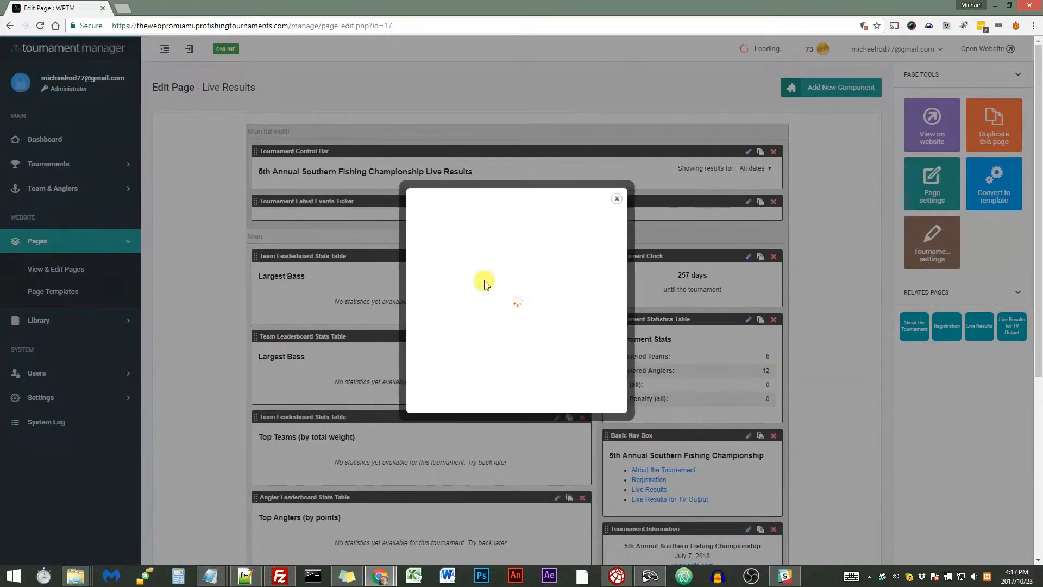
double_click(424, 148)
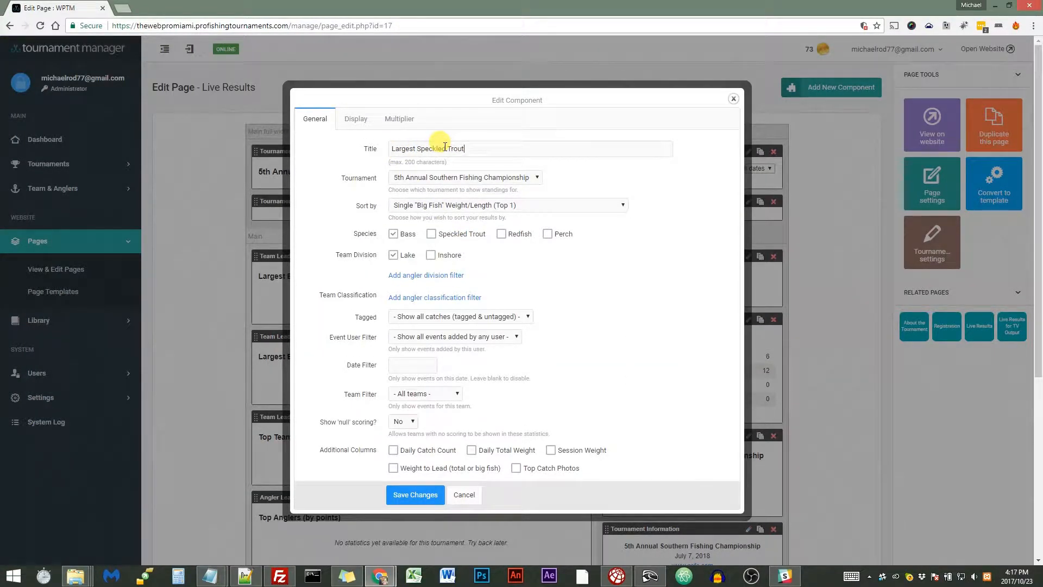
click(432, 234)
click(393, 235)
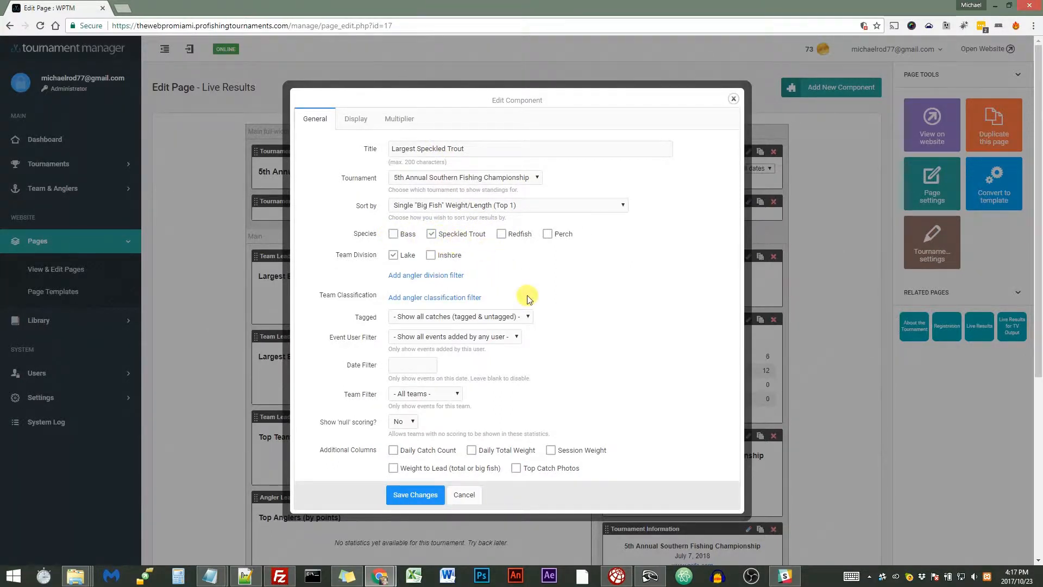
click(393, 255)
click(415, 494)
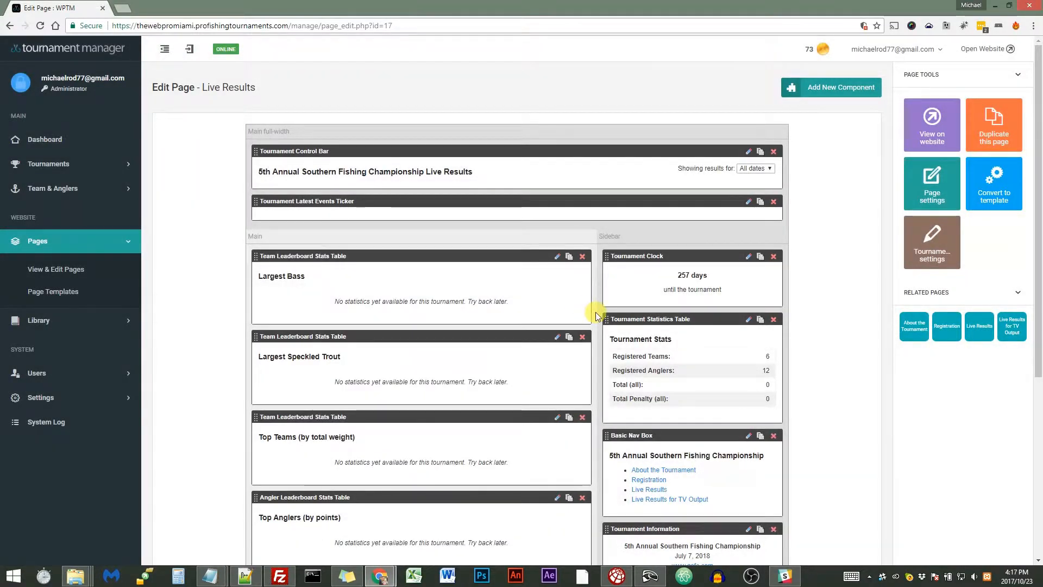
Delete the Top Teams (by total weight), Top Anglers (by points) and Top Anglers (by total weight) tables from the page
click(585, 421)
scroll(587, 423, down, 1)
click(495, 292)
scroll(597, 363, down, 2)
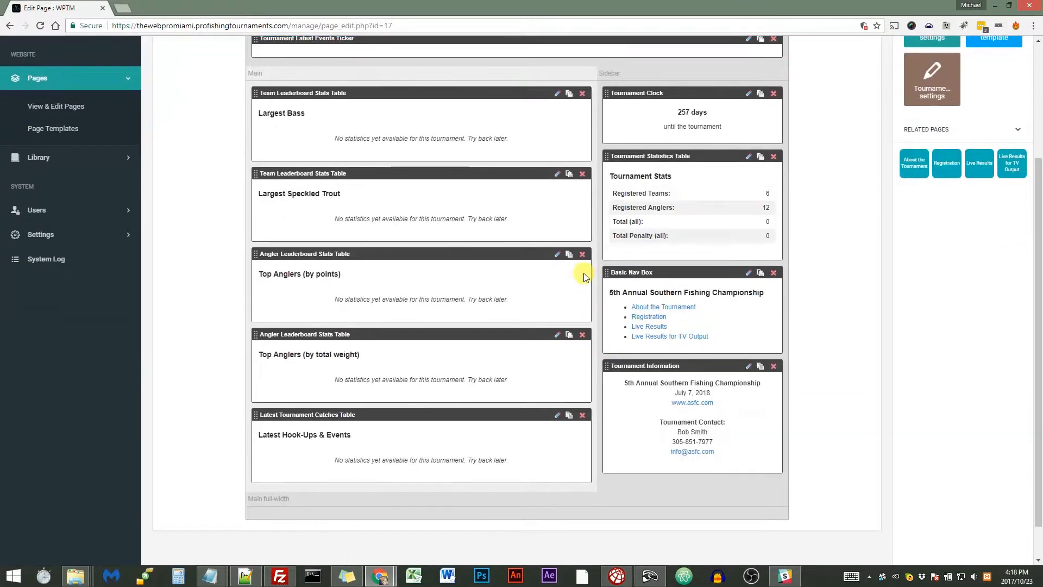
click(582, 254)
click(496, 328)
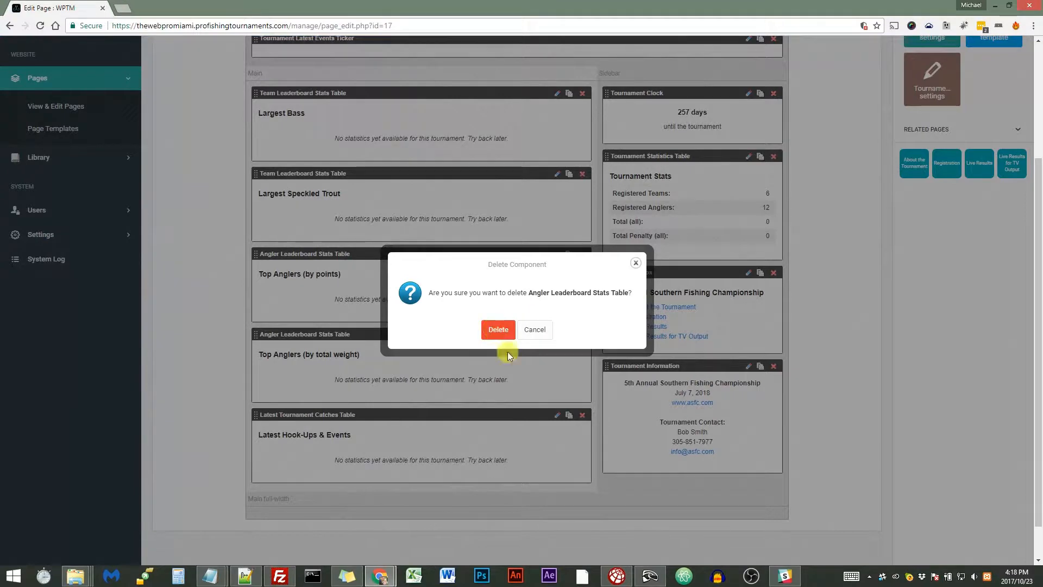
scroll(318, 423, down, 1)
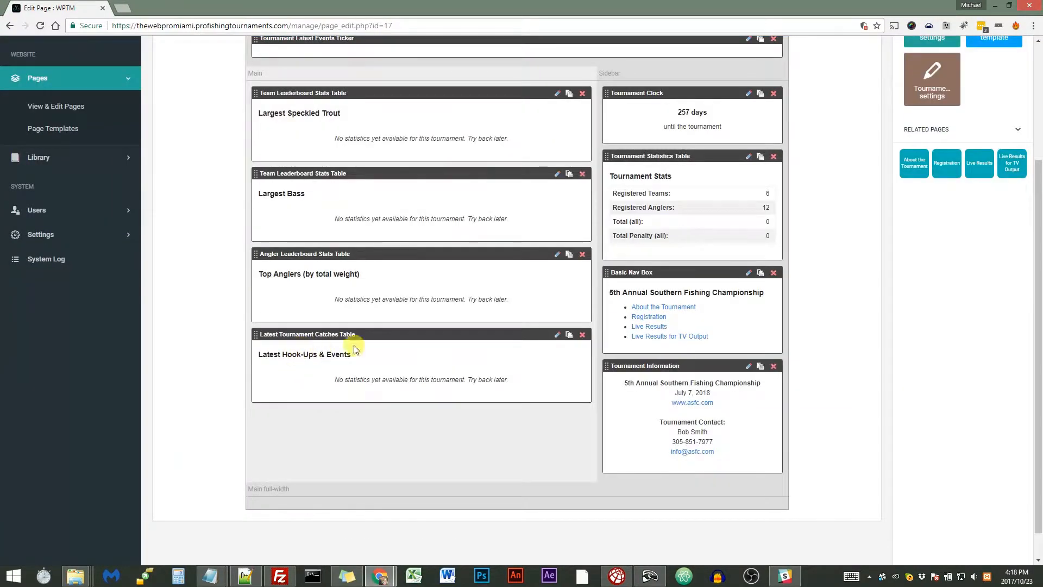
click(582, 254)
click(485, 334)
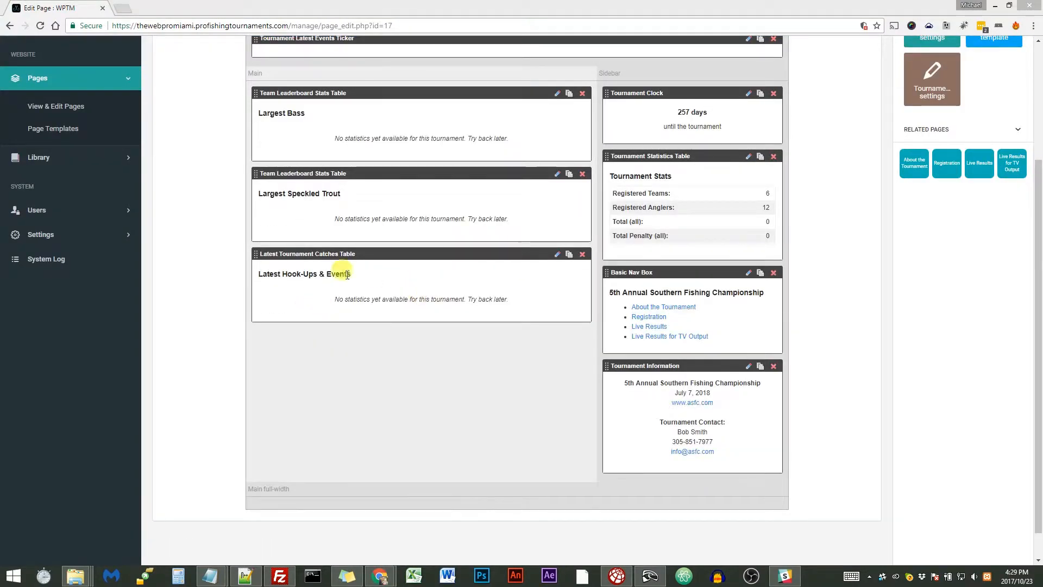
Remove the Points and Tagged columns from the Latest Hook-Ups & Events table and save the changes
click(557, 254)
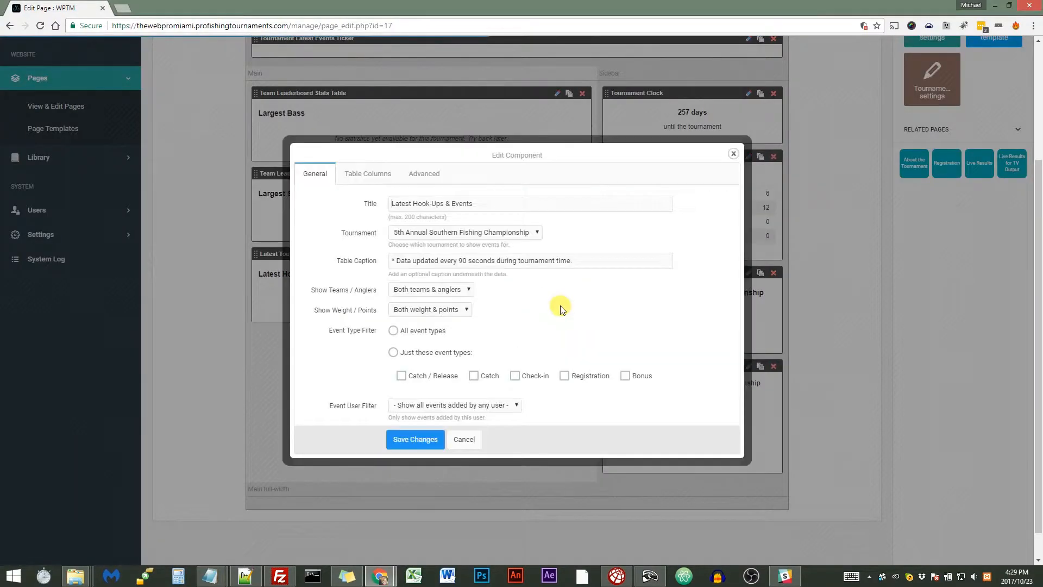
click(368, 175)
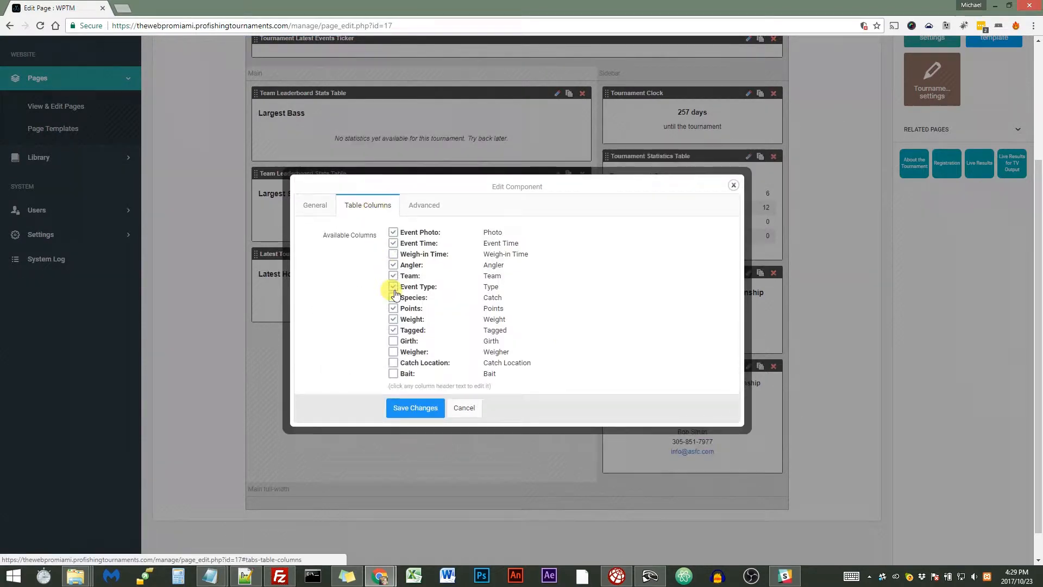
click(393, 331)
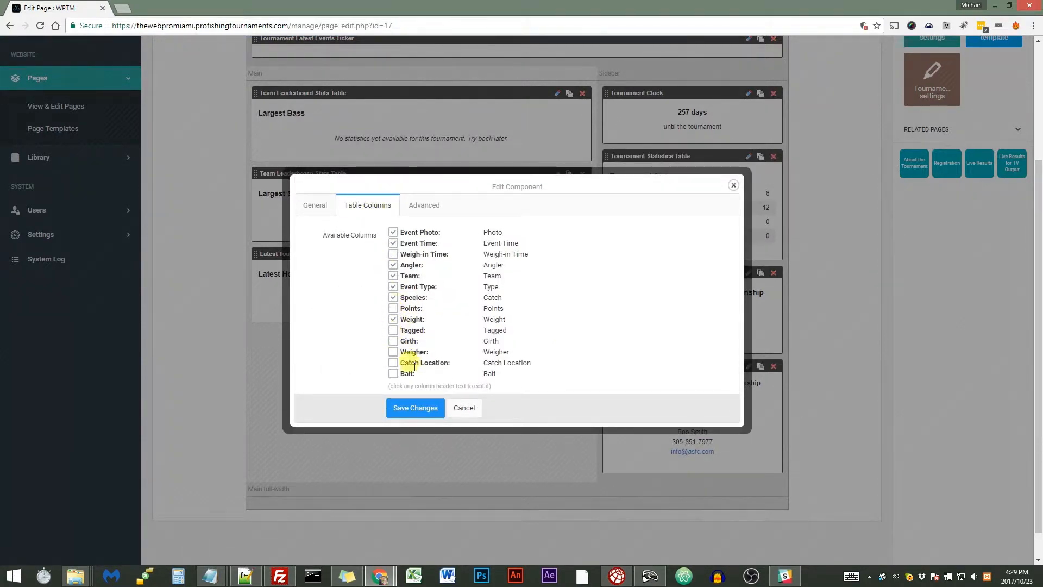
click(415, 408)
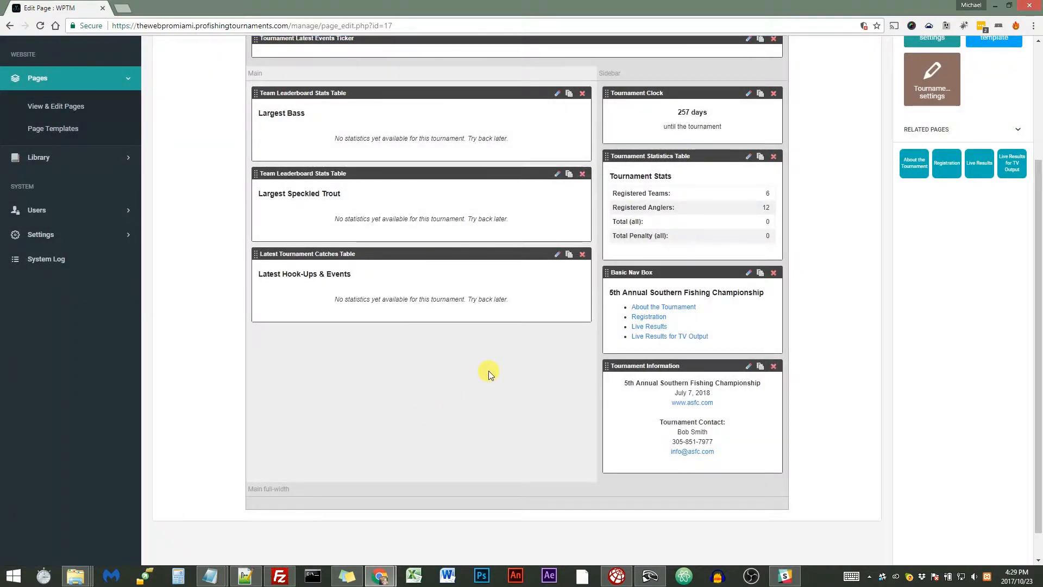
scroll(493, 371, up, 3)
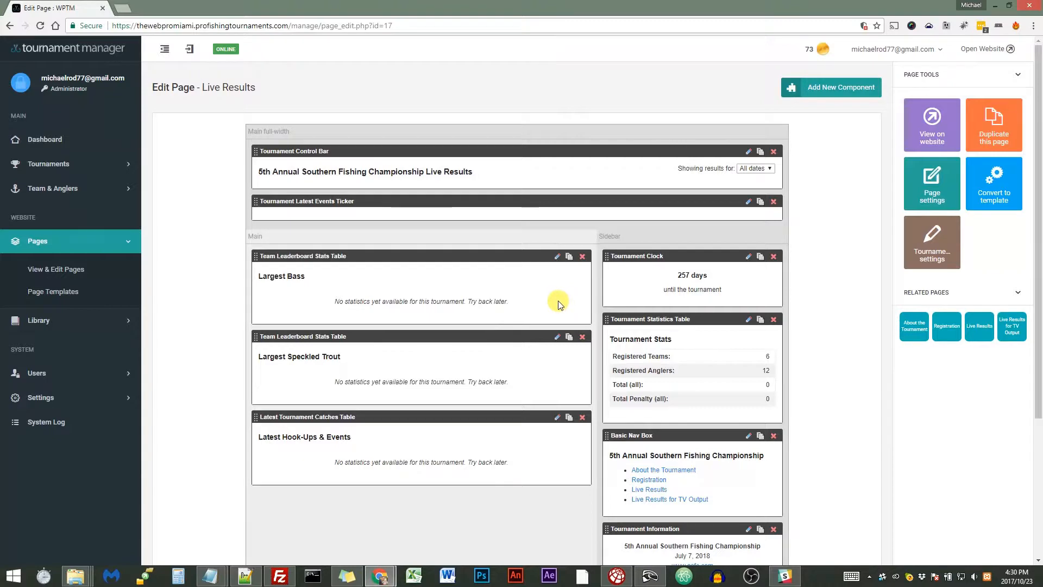
Duplicate the Largest Bass table as a copy to the Main area of the championship's Live Results for TV Output page
click(568, 256)
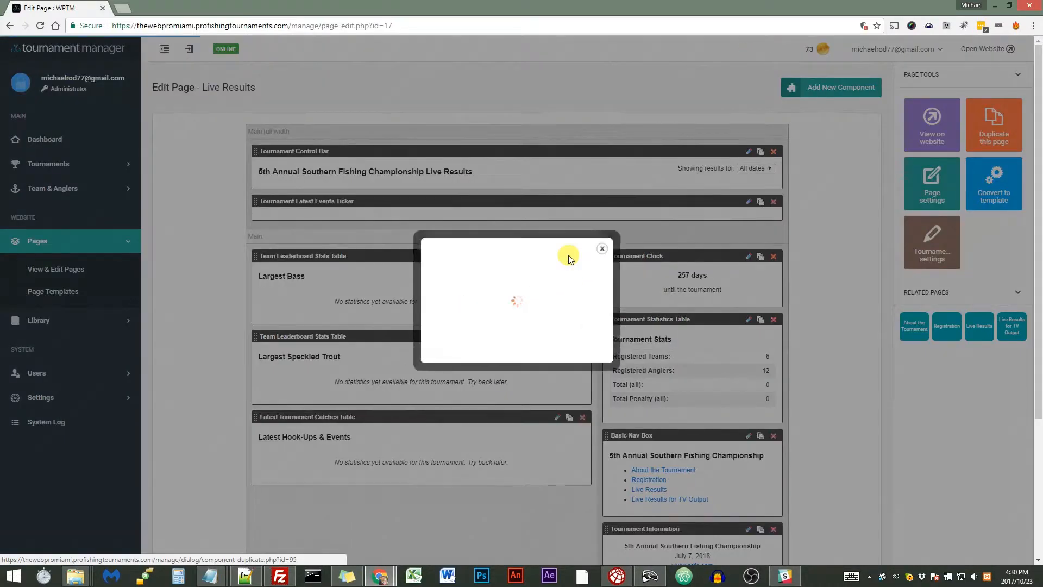
drag(697, 225, 699, 306)
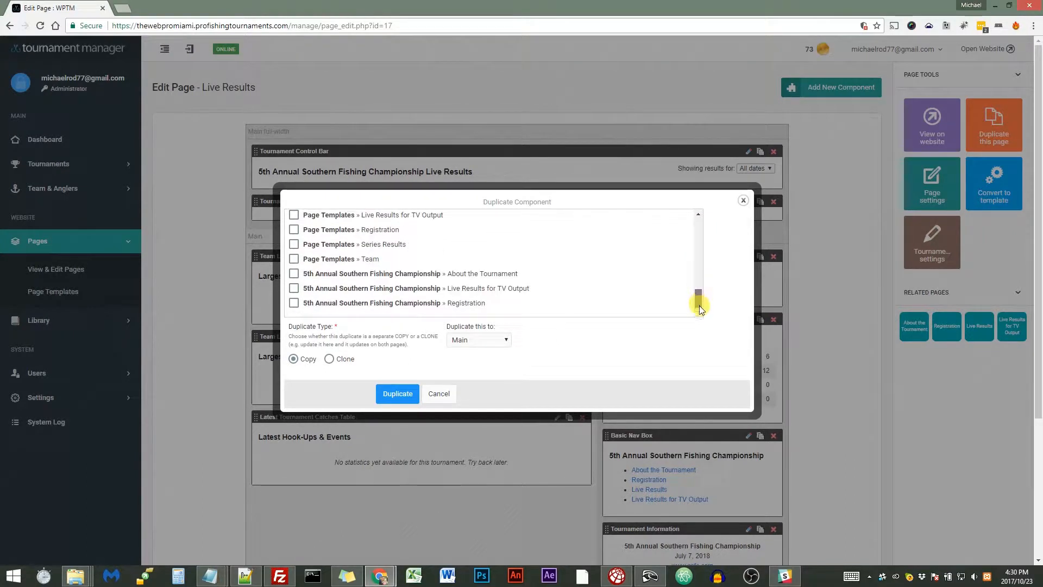
click(294, 289)
click(390, 394)
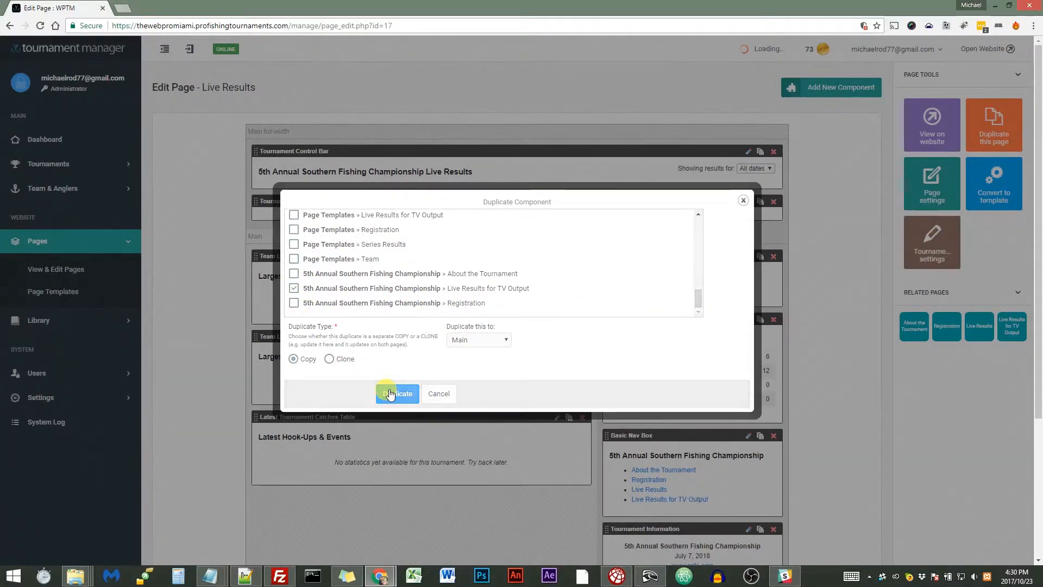
click(547, 329)
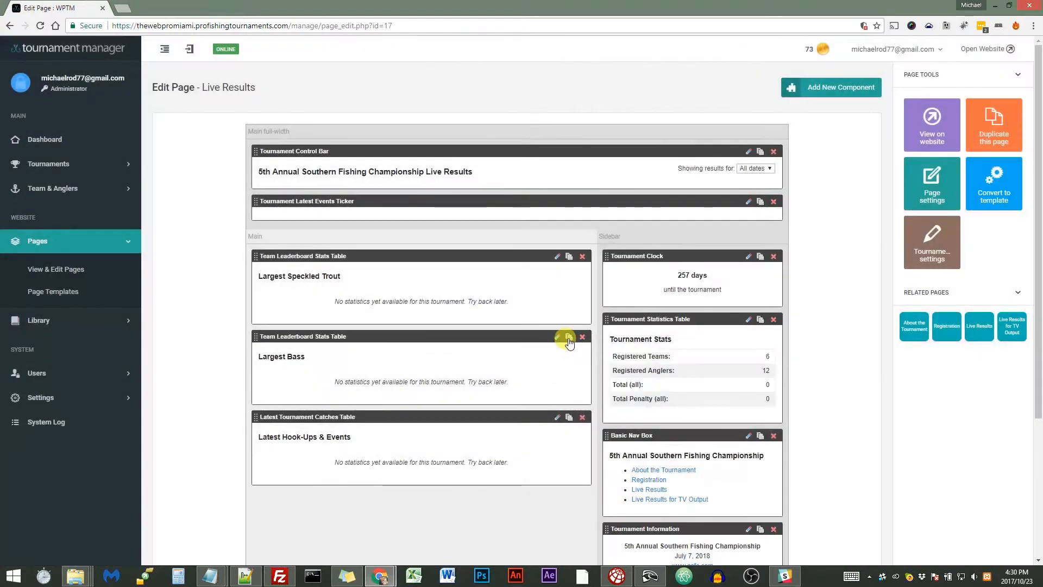
Duplicate the second team leaderboard table in the Main area as a copy to the Live Results for TV Output page's Main area
click(569, 336)
drag(698, 228, 700, 304)
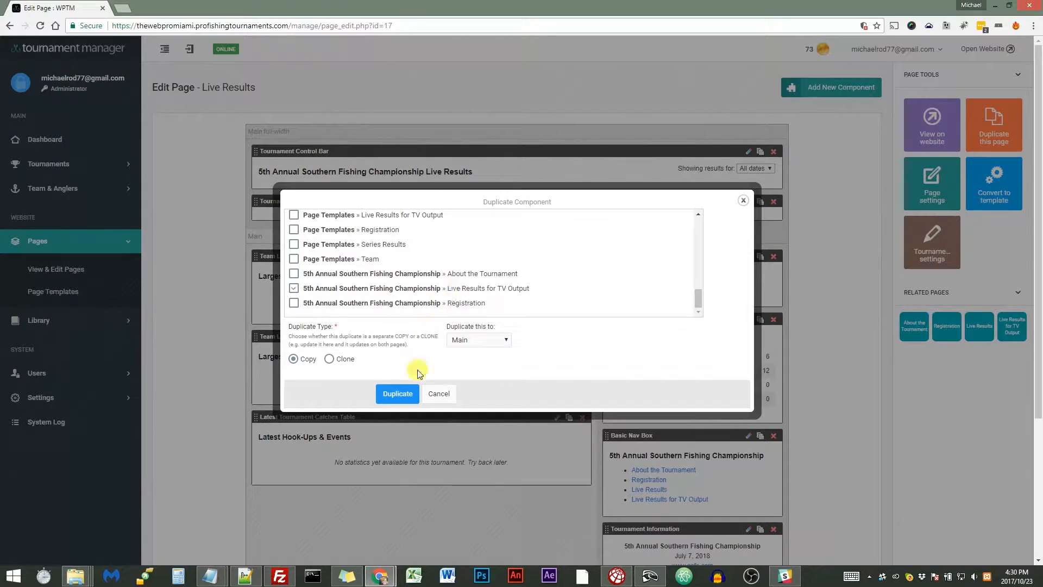
click(407, 397)
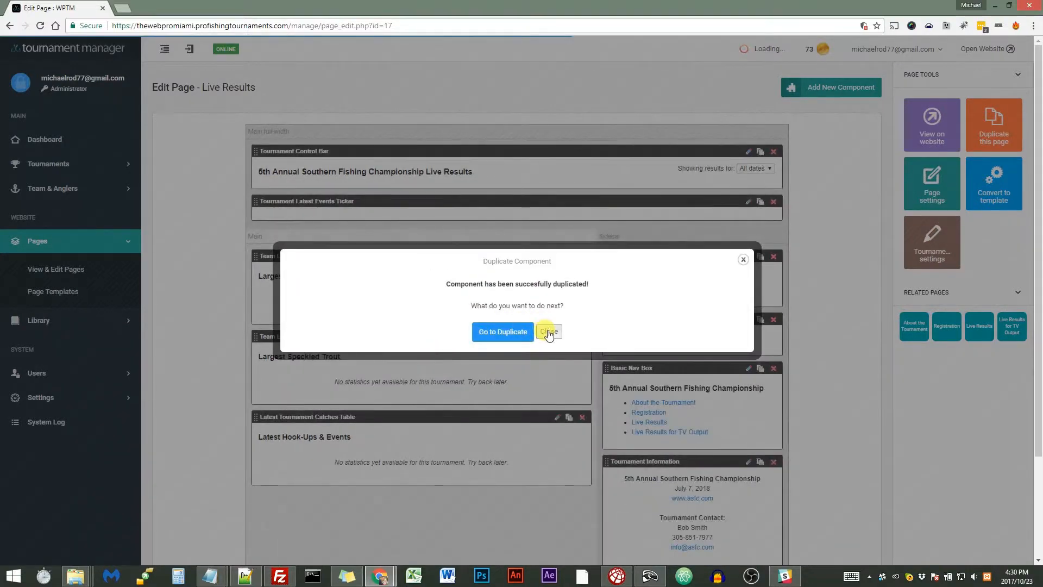
click(549, 330)
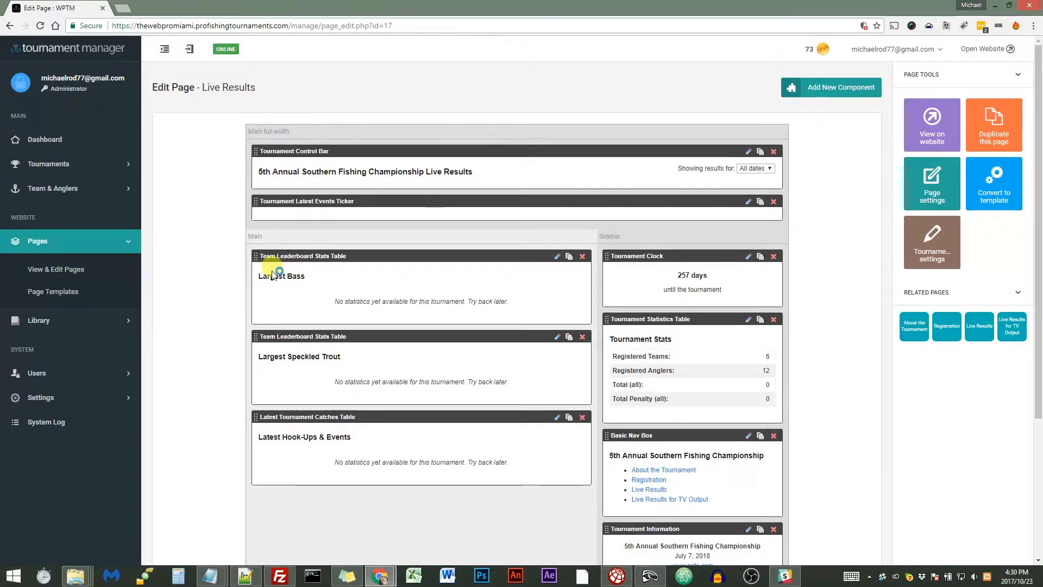
Open the event log of the 5th Annual Southern Fishing Championship from the list of managed tournaments
click(64, 164)
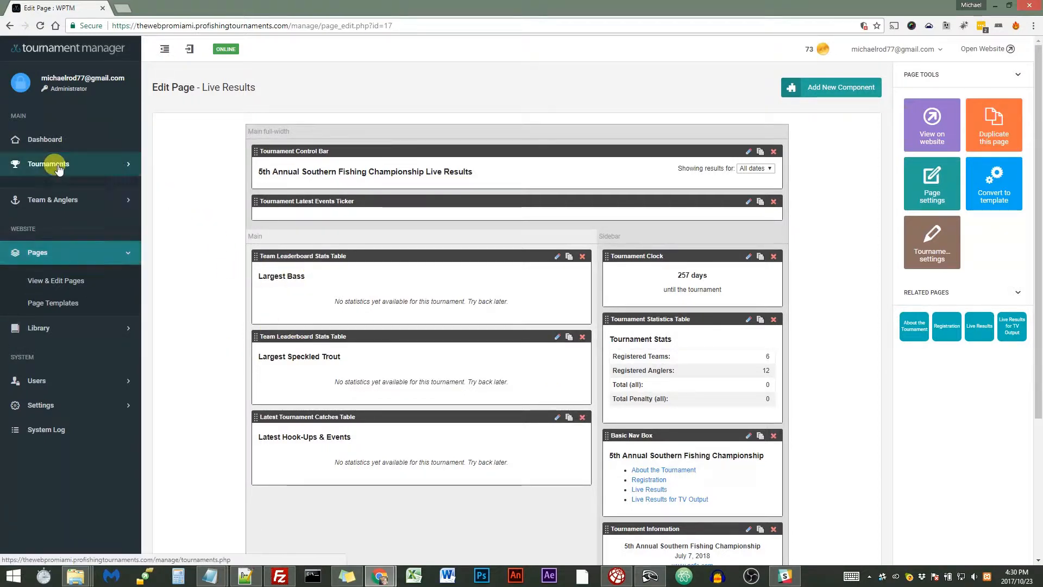
click(55, 193)
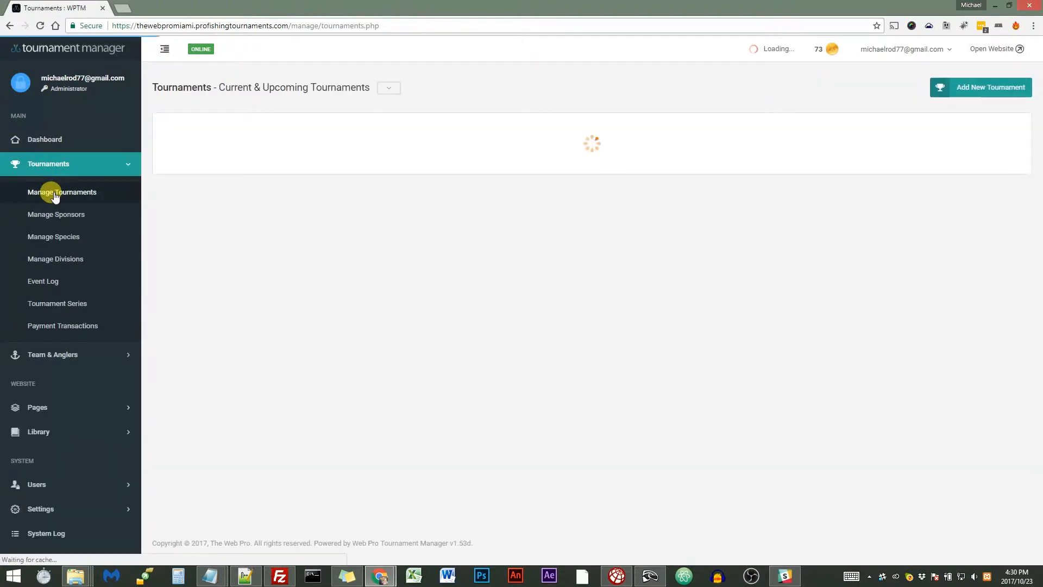
click(232, 197)
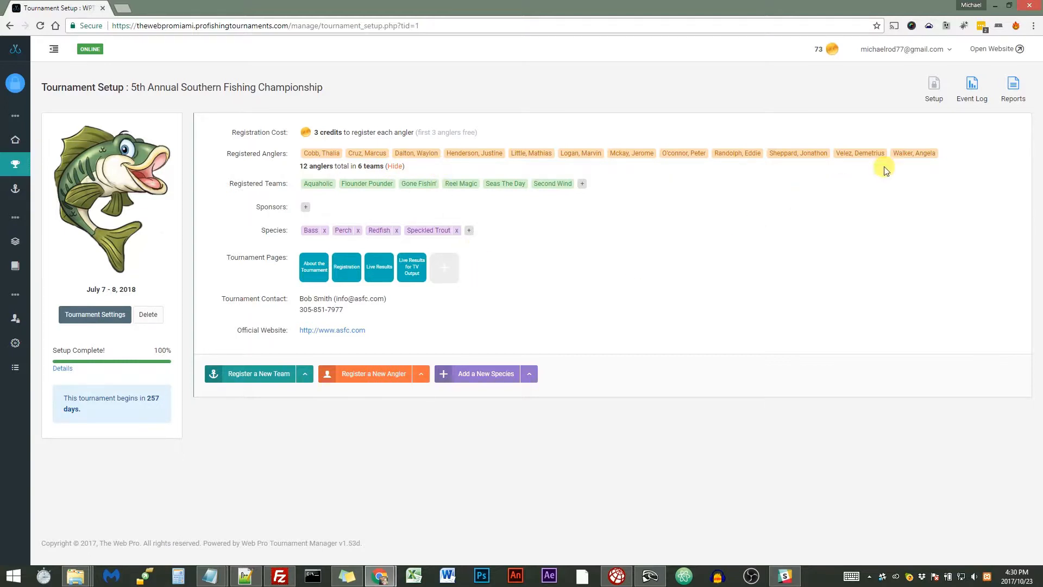
click(975, 92)
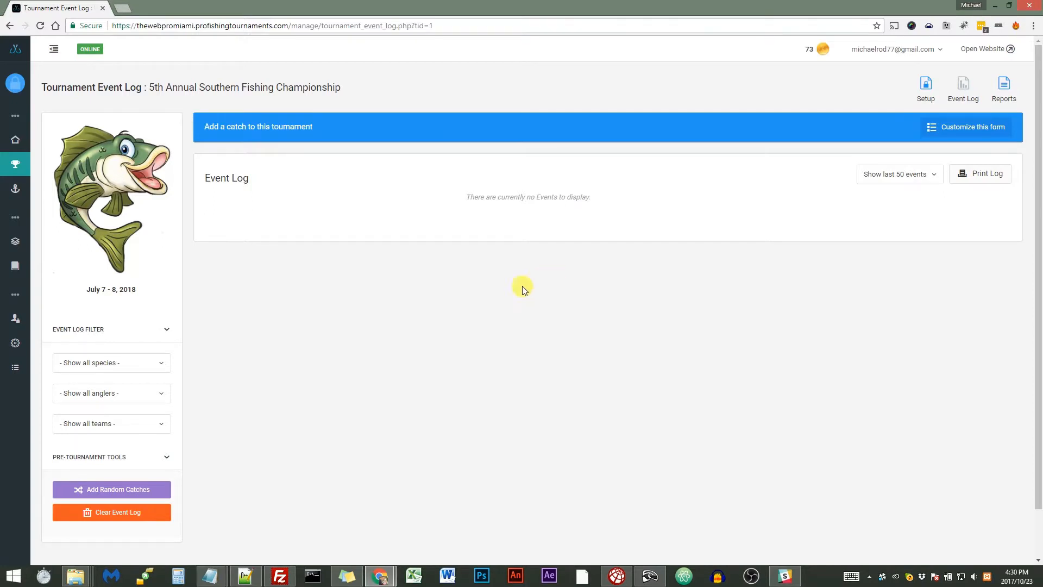
Open the random catches settings and limit them to the Catch event type and the Bass and Speckled Trout species
scroll(147, 493, down, 1)
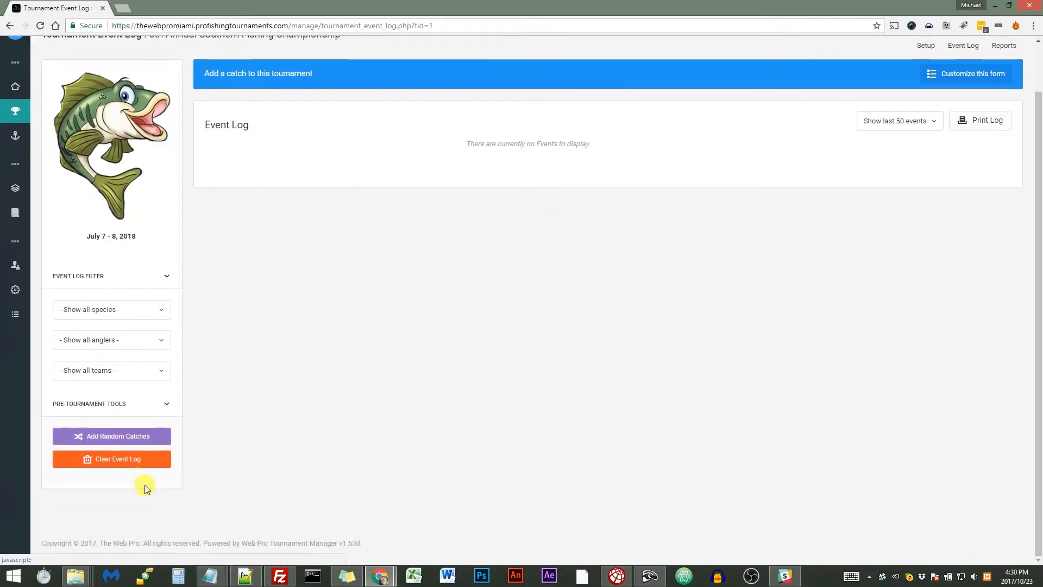
click(128, 435)
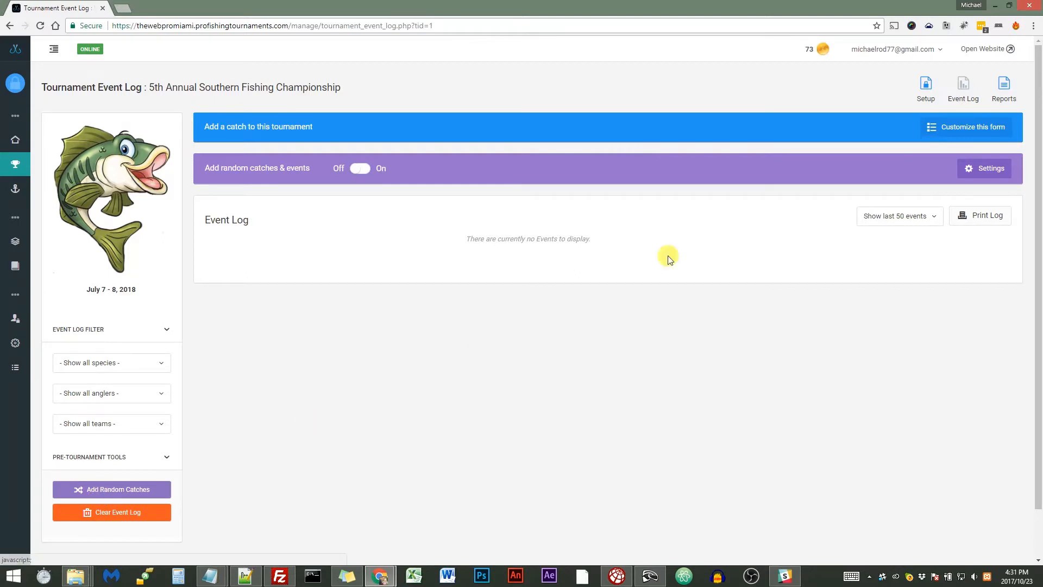
click(980, 172)
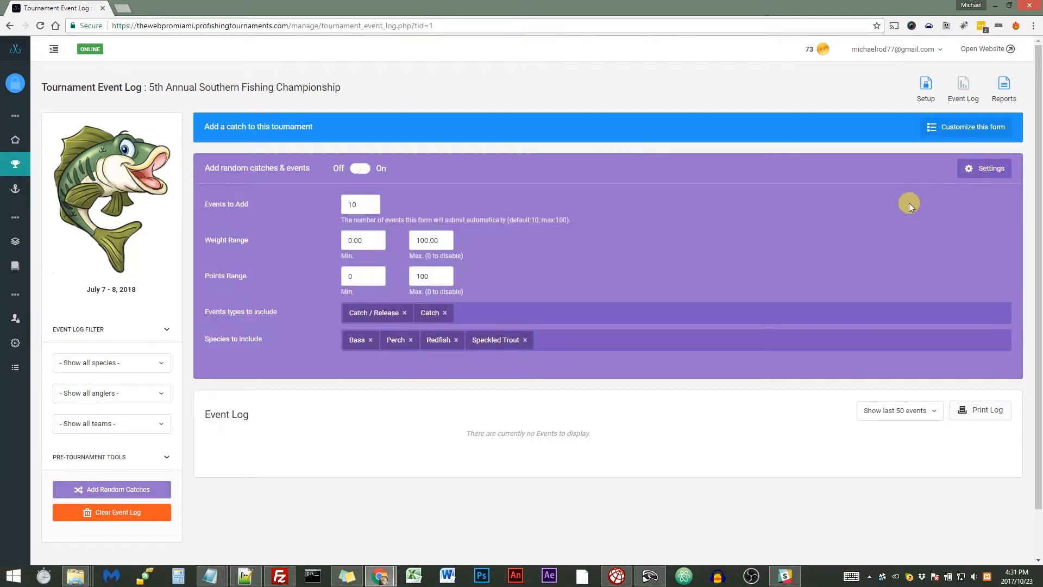
click(411, 339)
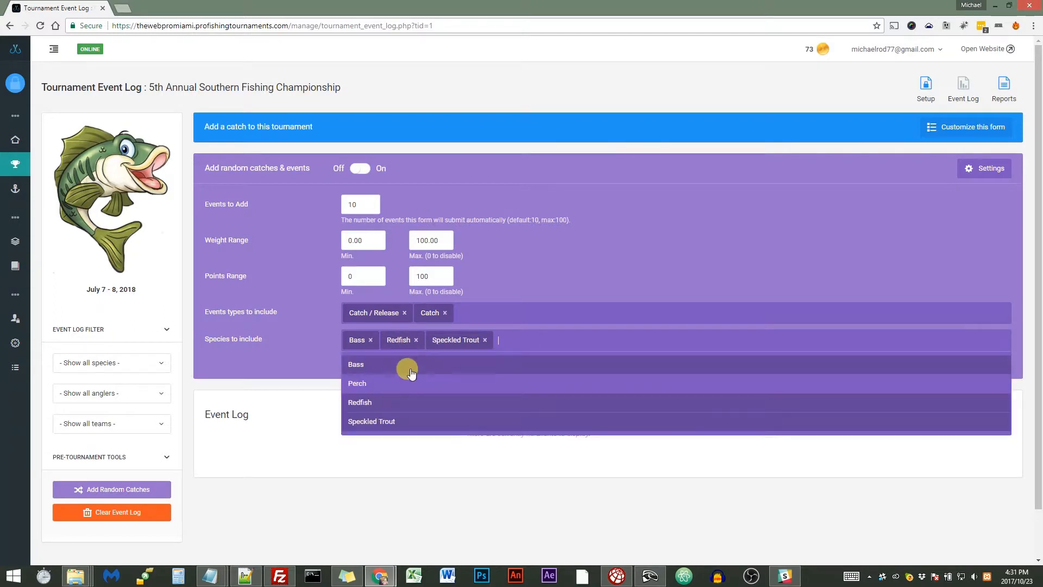
click(416, 339)
click(516, 279)
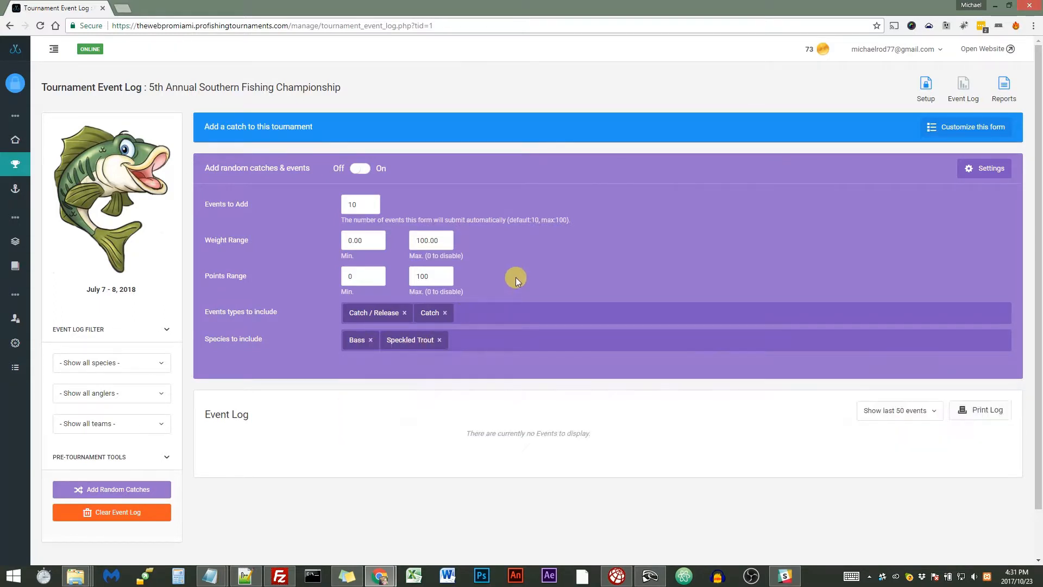
click(404, 313)
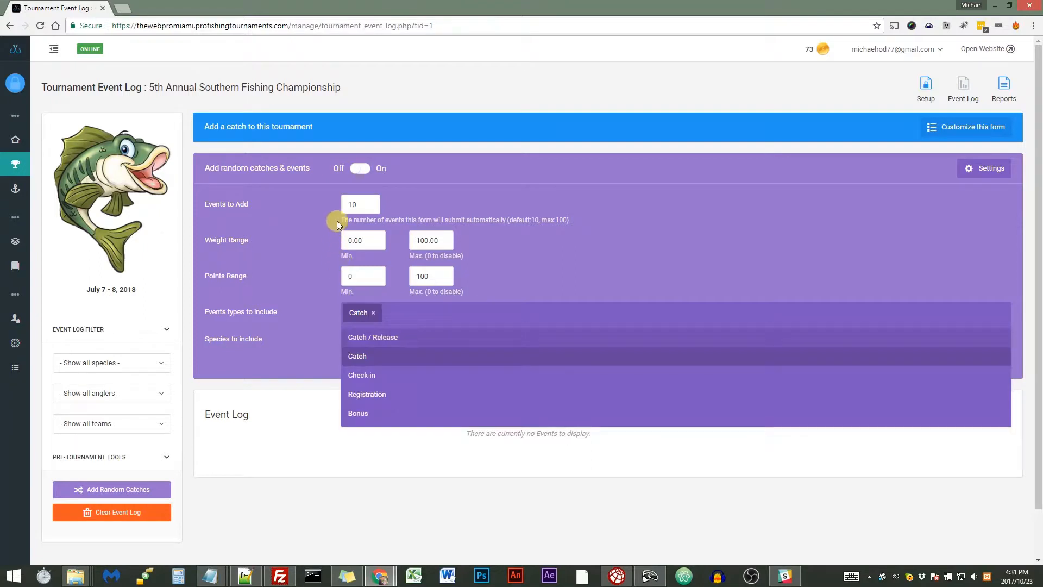
Generate 20 random events with a weight range of 5 to 15 and a maximum of 0 points
click(365, 242)
text(515)
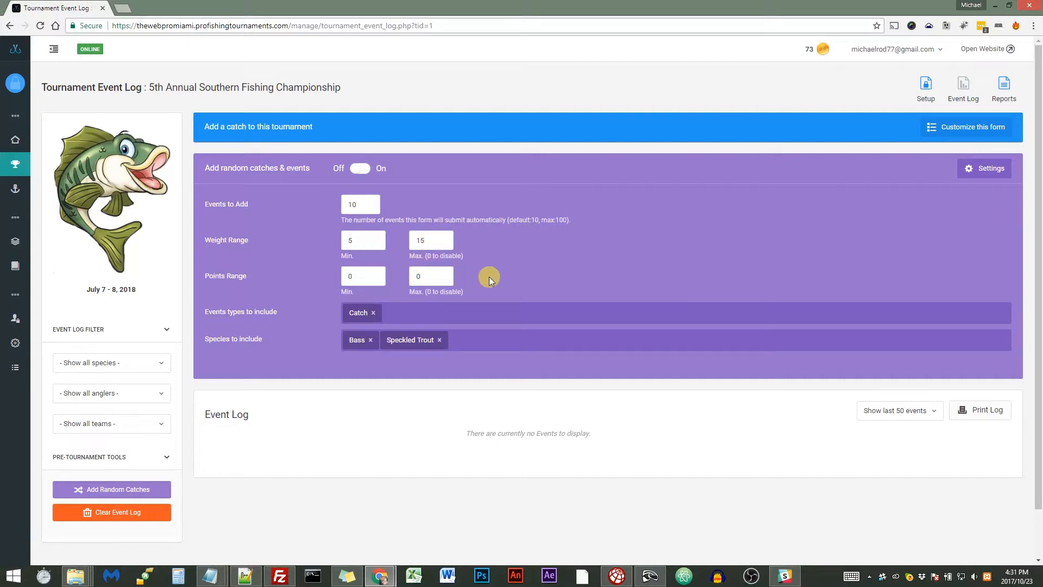
double_click(358, 204)
text(20)
click(956, 168)
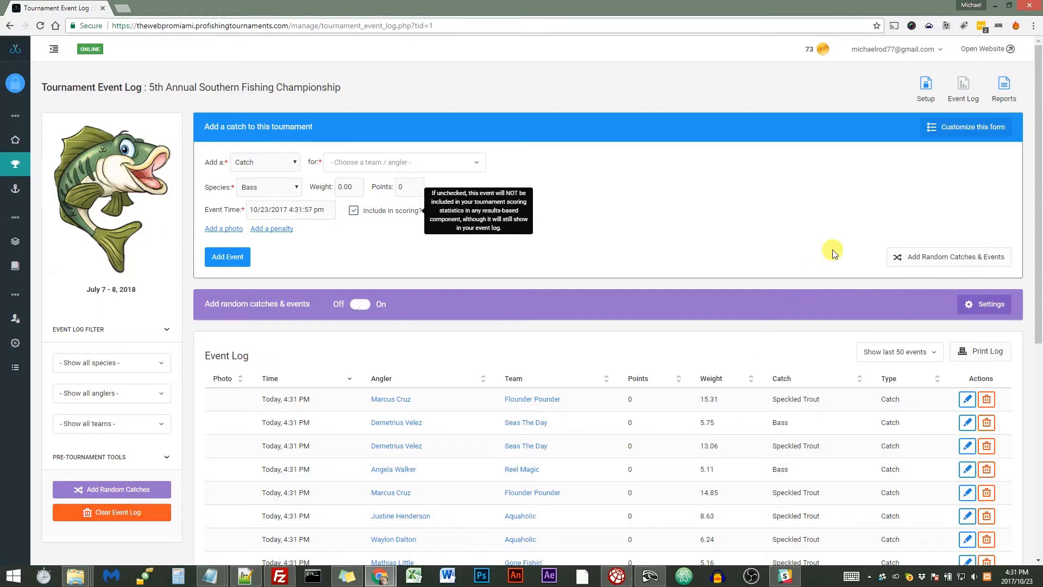
Examine the tournament's Live Results leaderboards and statistics in the page editor and on the public website
click(926, 89)
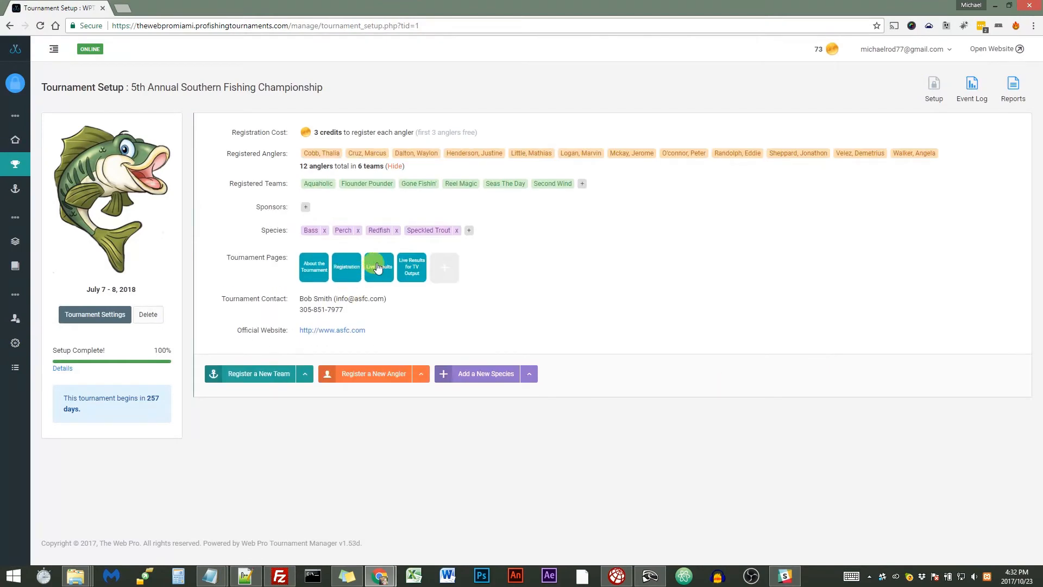
click(374, 269)
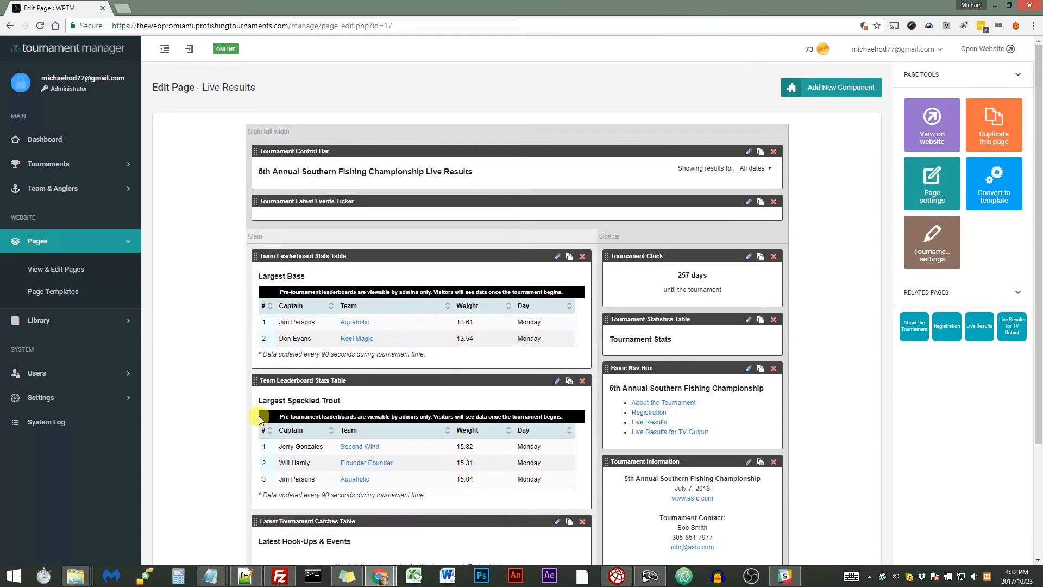
scroll(235, 414, down, 3)
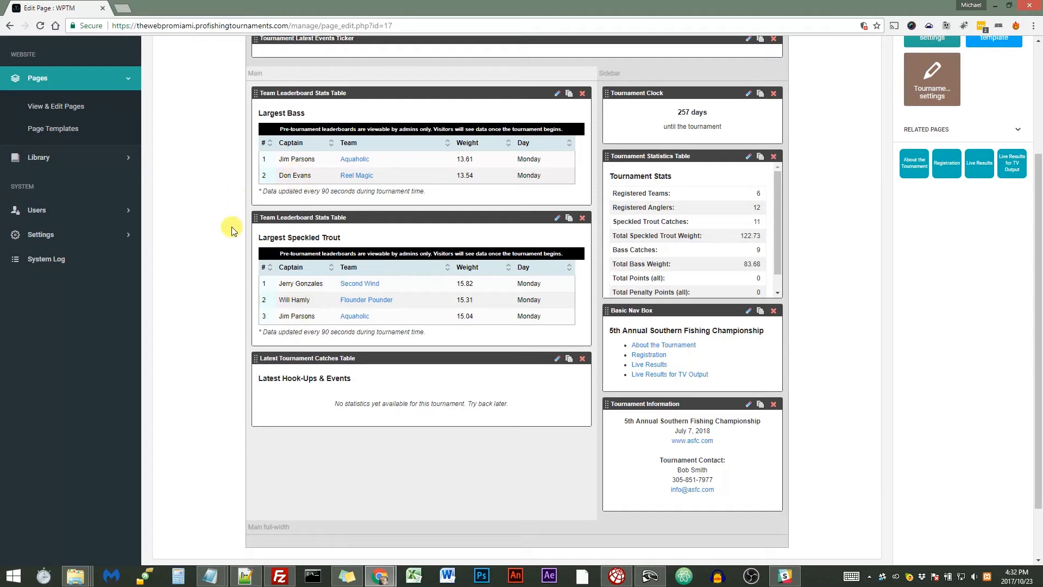
scroll(224, 221, up, 3)
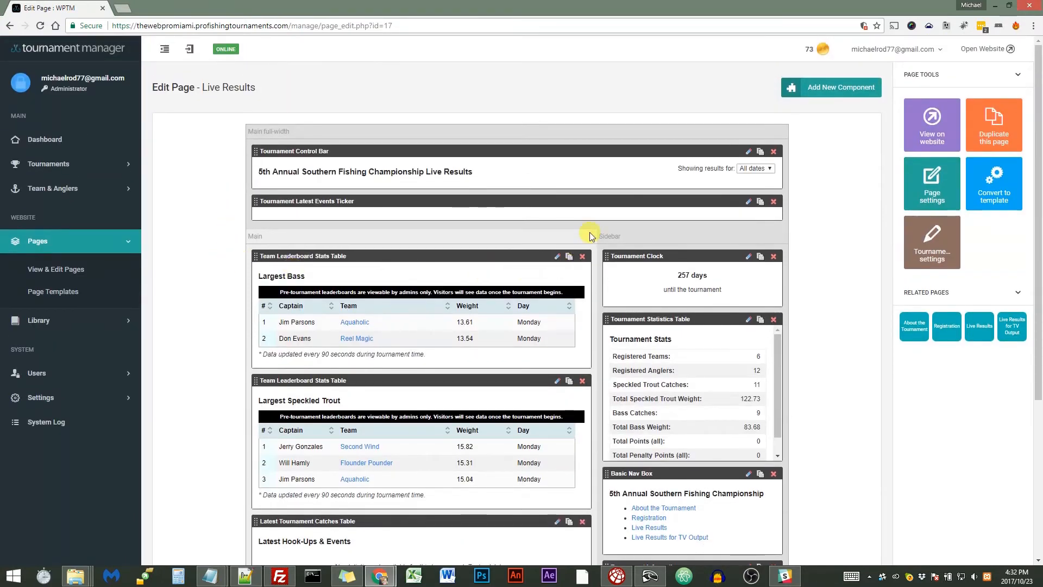
click(942, 140)
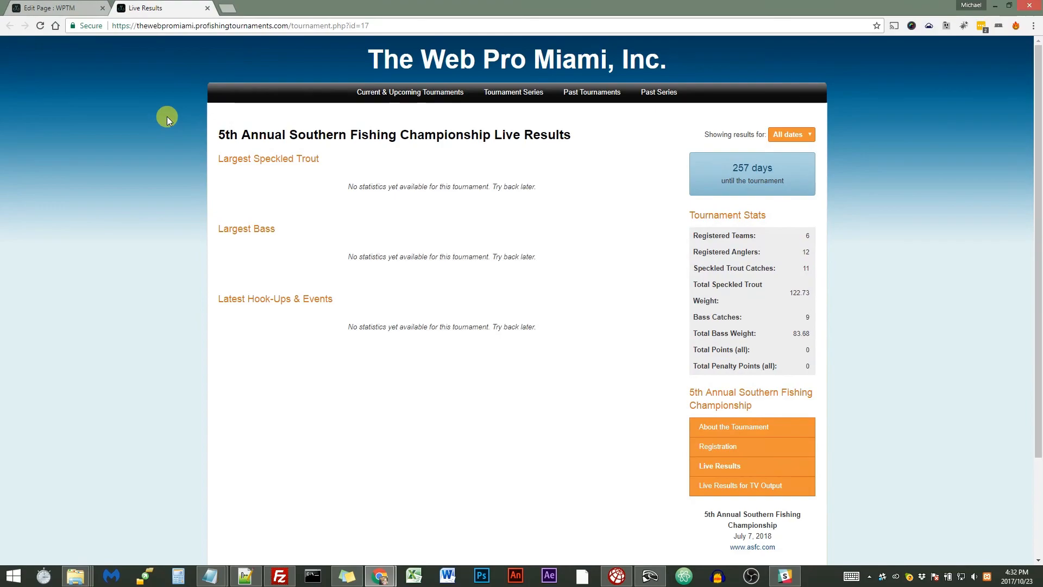
click(208, 8)
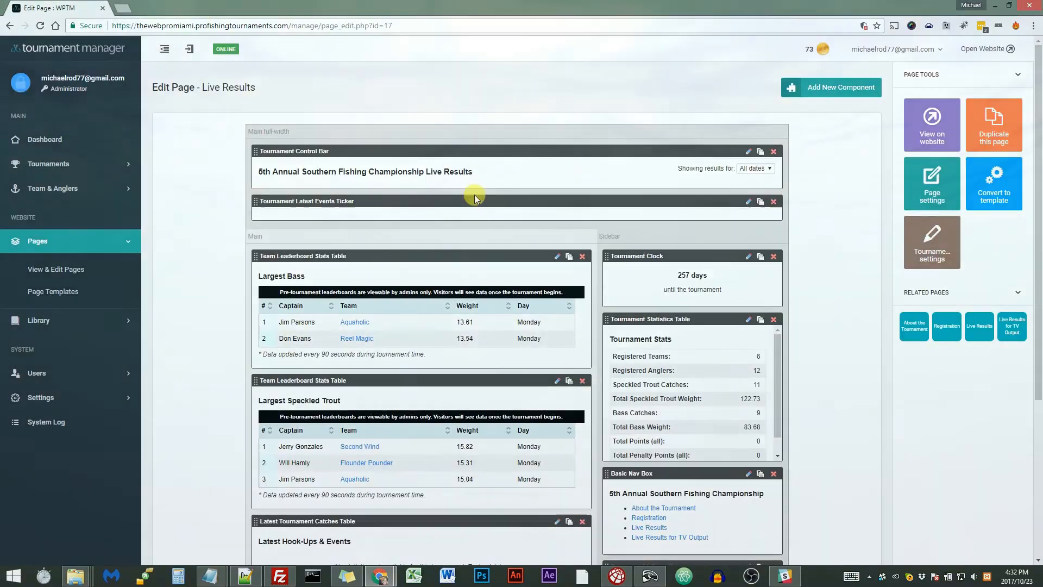